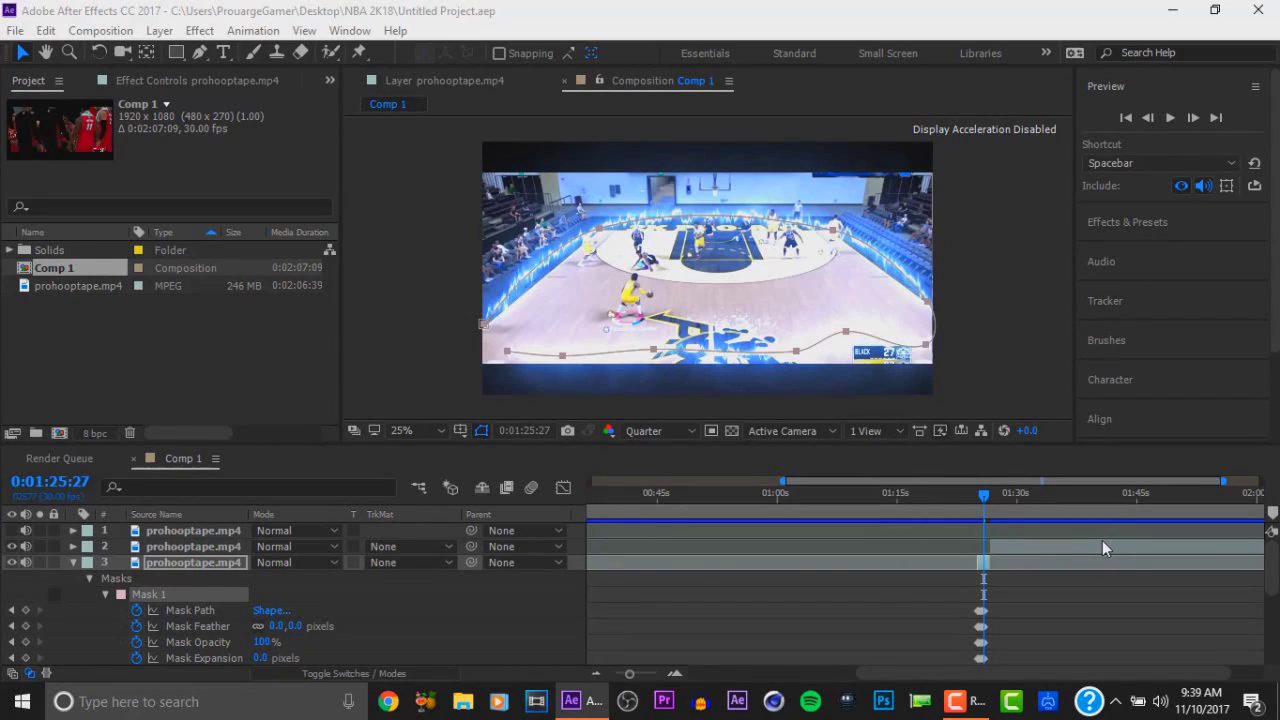
# Keyframe Mask 1's path, feather, opacity and expansion at 0:01:25:27, then advance one frame.
pyautogui.click(1099, 541)
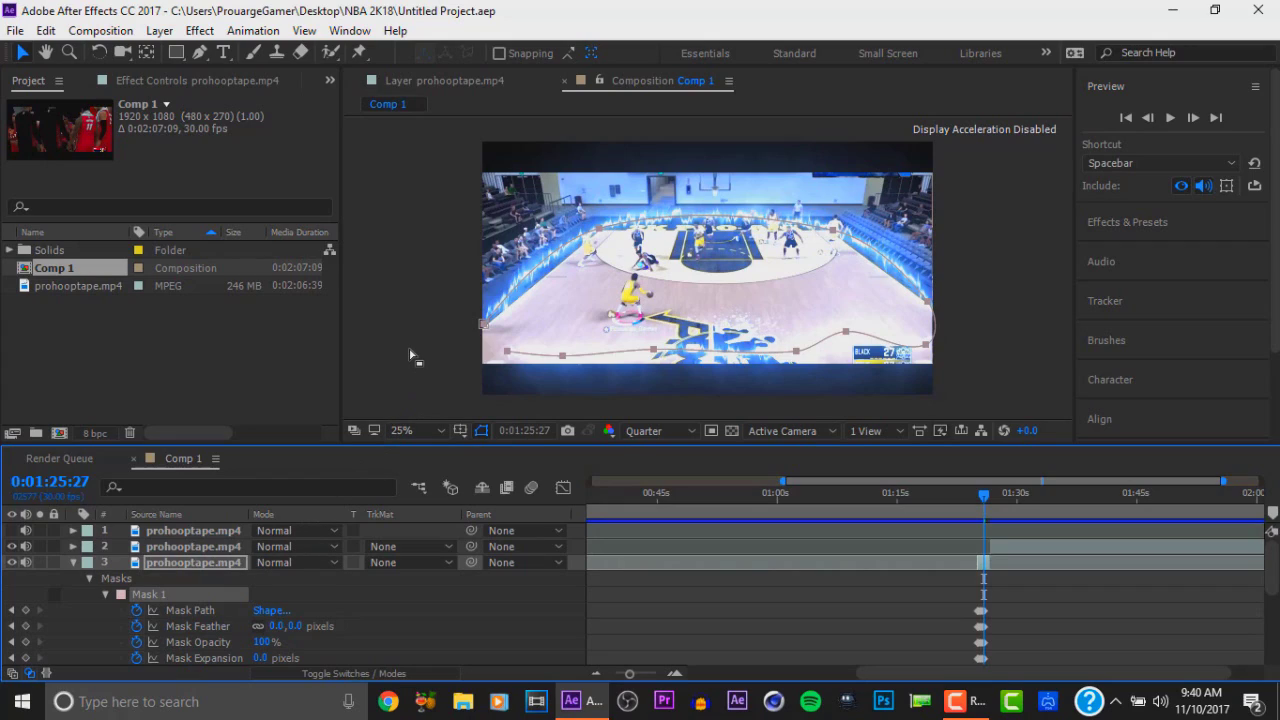
pyautogui.click(26, 610)
pyautogui.click(26, 626)
pyautogui.click(26, 642)
pyautogui.click(26, 658)
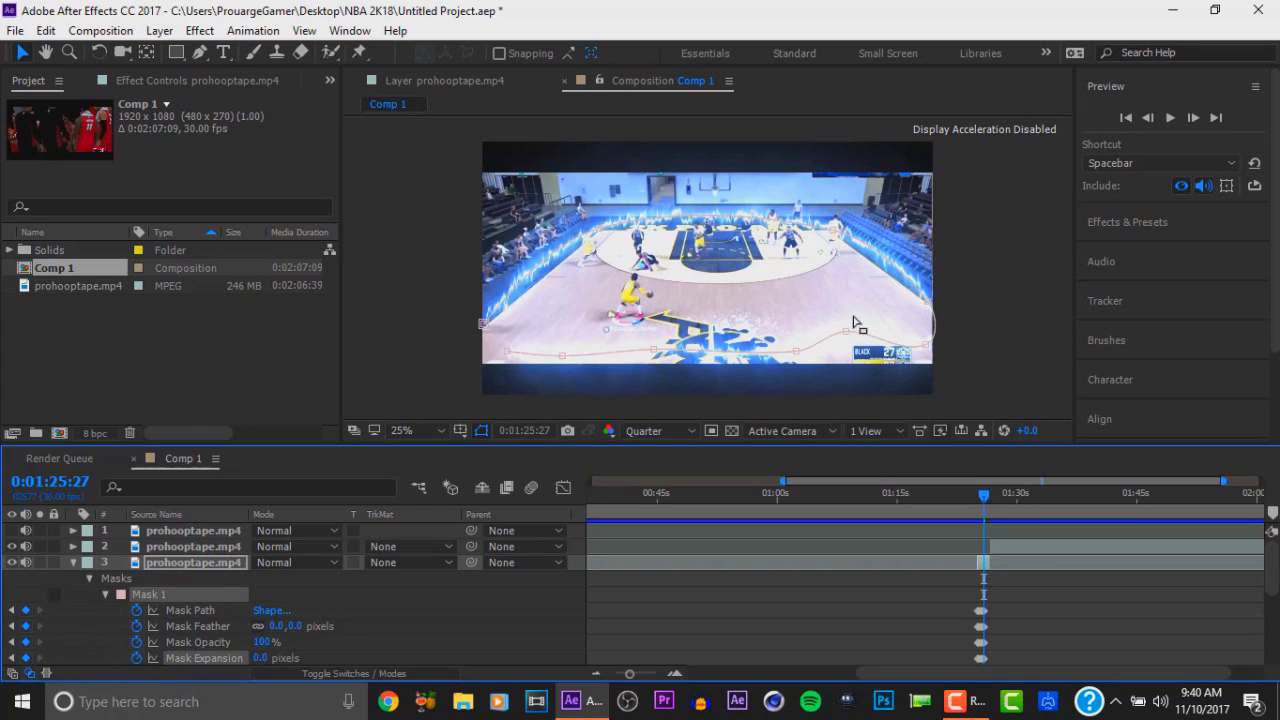
pyautogui.click(1190, 120)
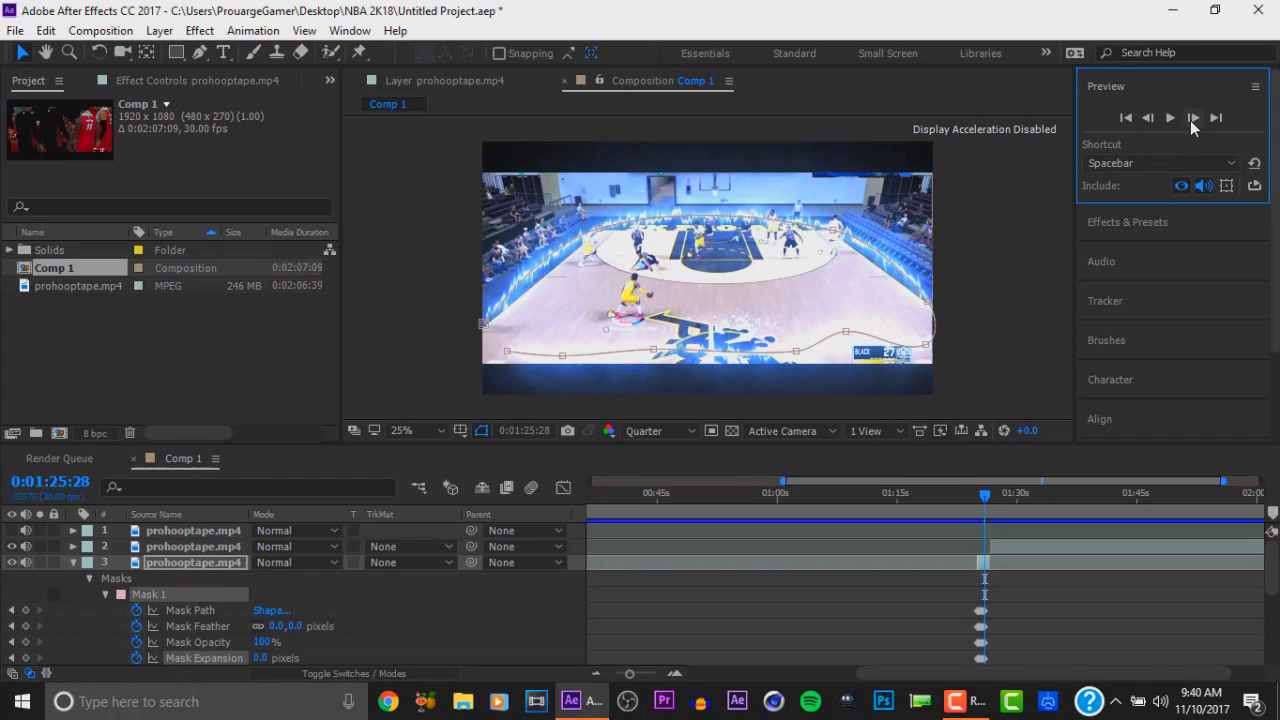
# Add all four Mask 1 property keyframes at 0:01:25:28 and 0:01:25:29.
pyautogui.click(26, 610)
pyautogui.click(26, 626)
pyautogui.click(26, 642)
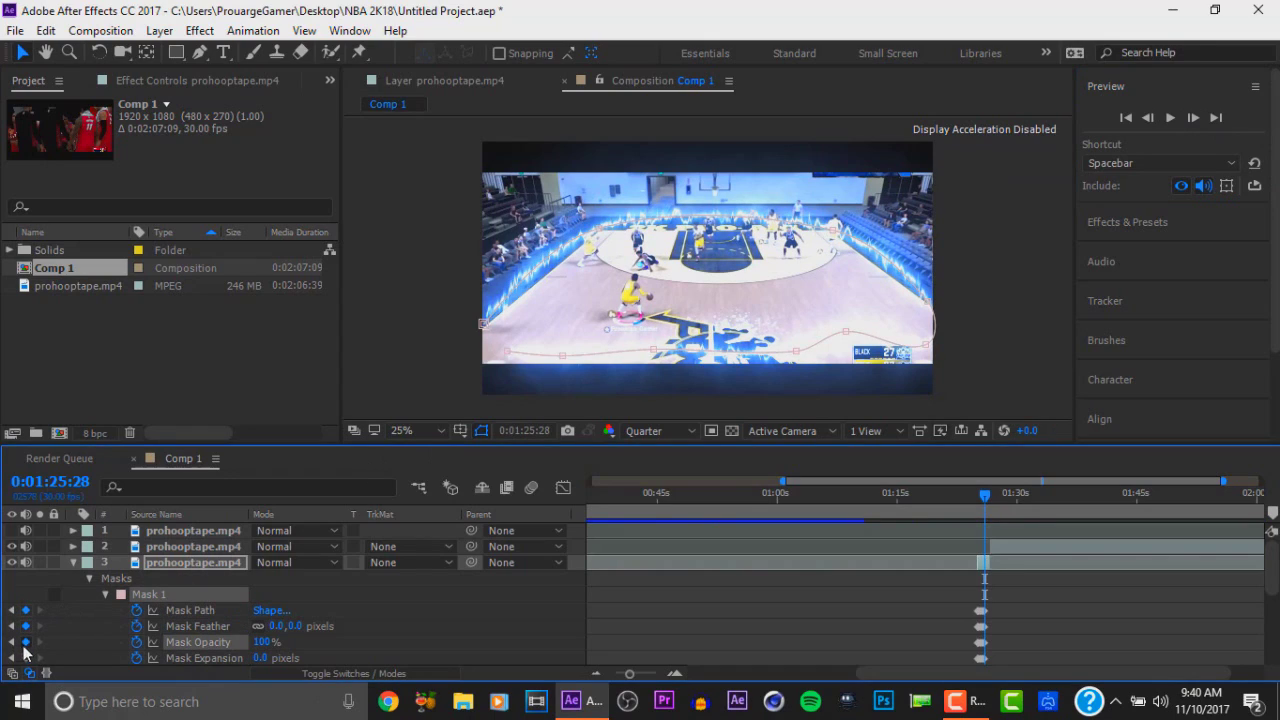
pyautogui.click(26, 658)
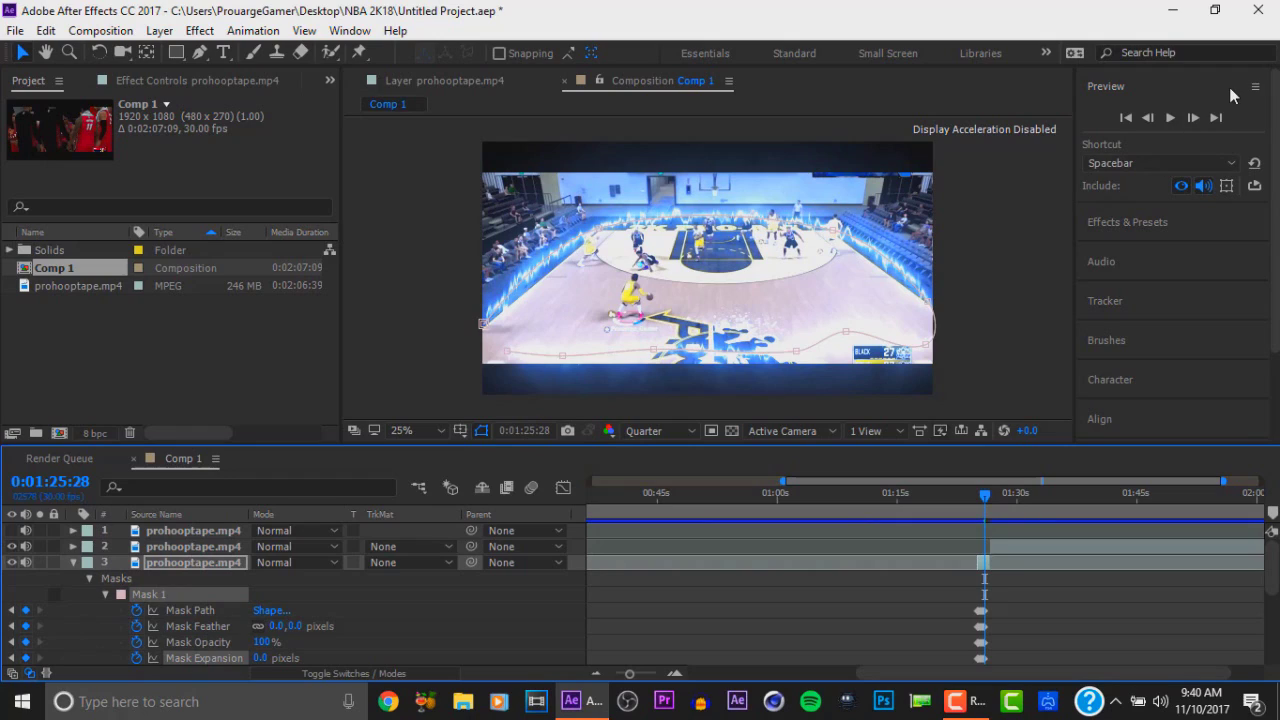
pyautogui.click(1194, 118)
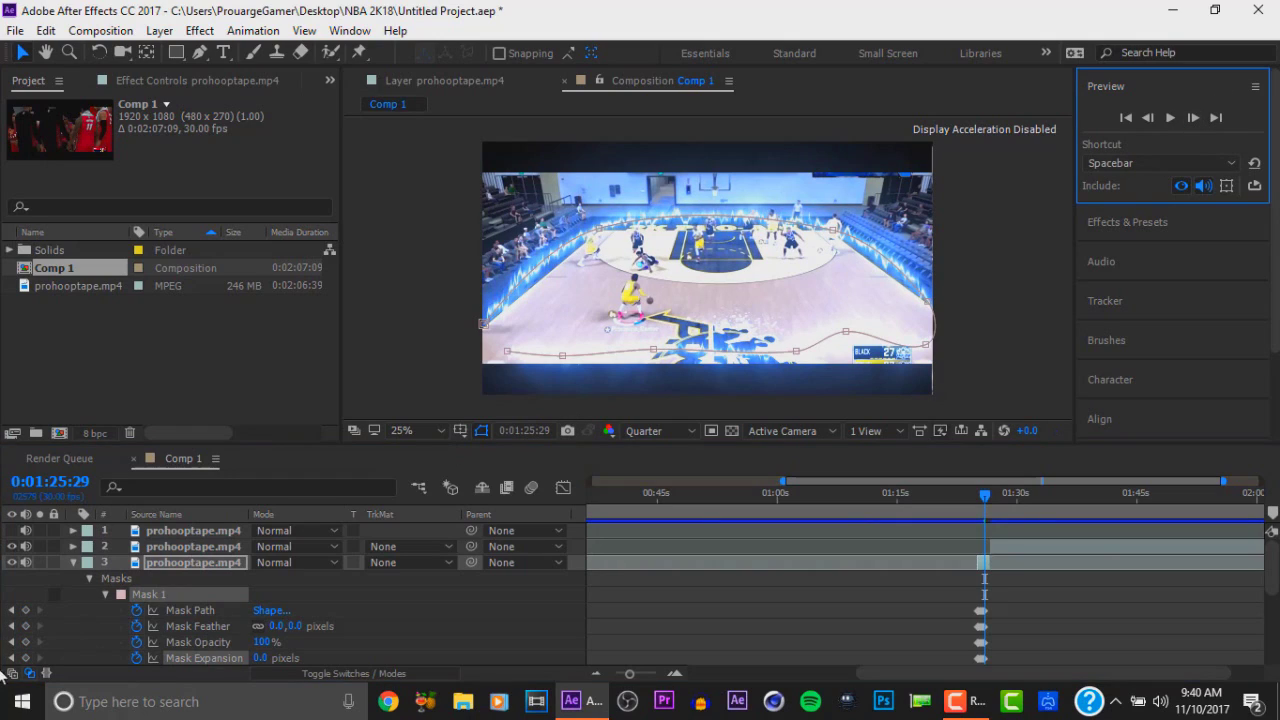
pyautogui.click(26, 610)
pyautogui.click(26, 626)
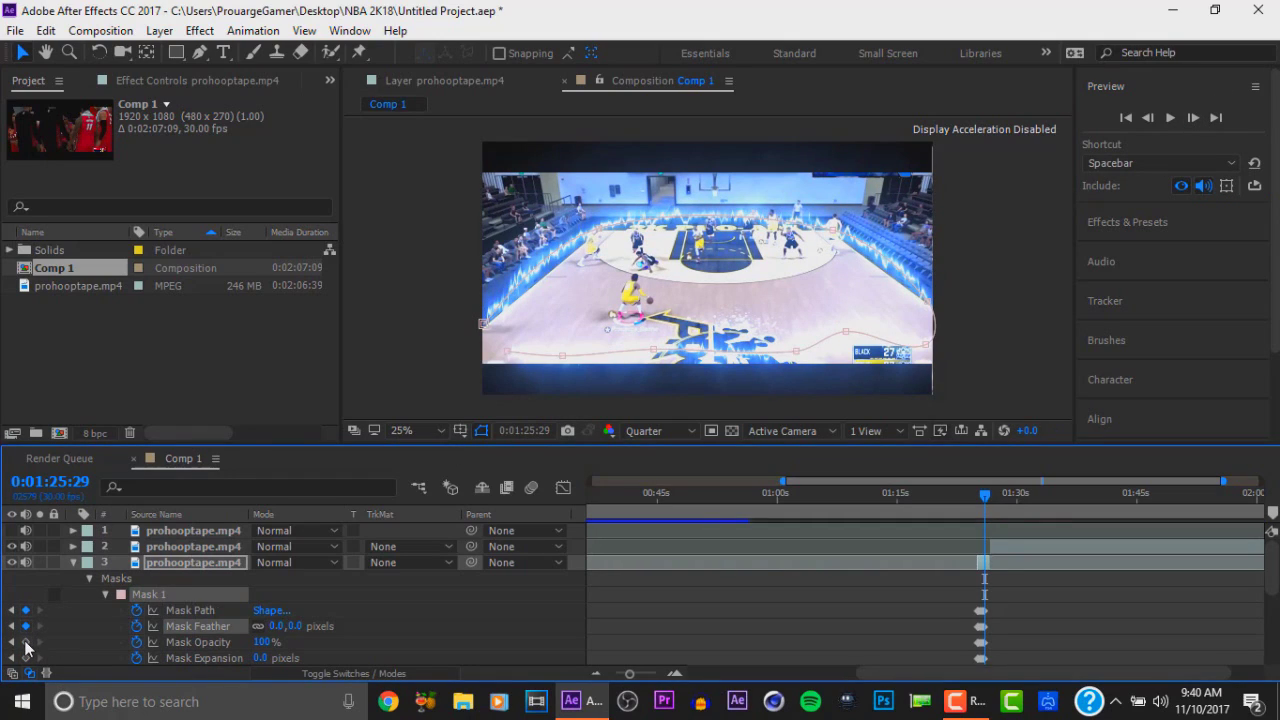
pyautogui.click(26, 642)
pyautogui.click(26, 658)
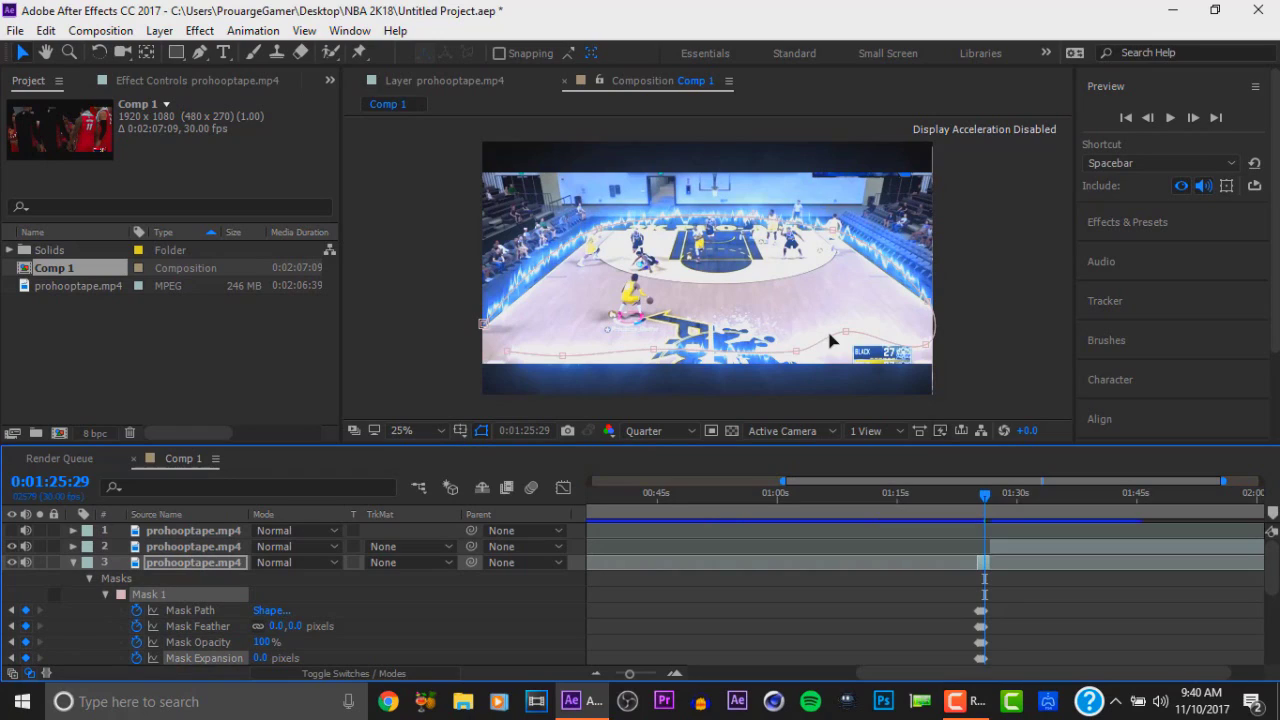
pyautogui.click(1194, 117)
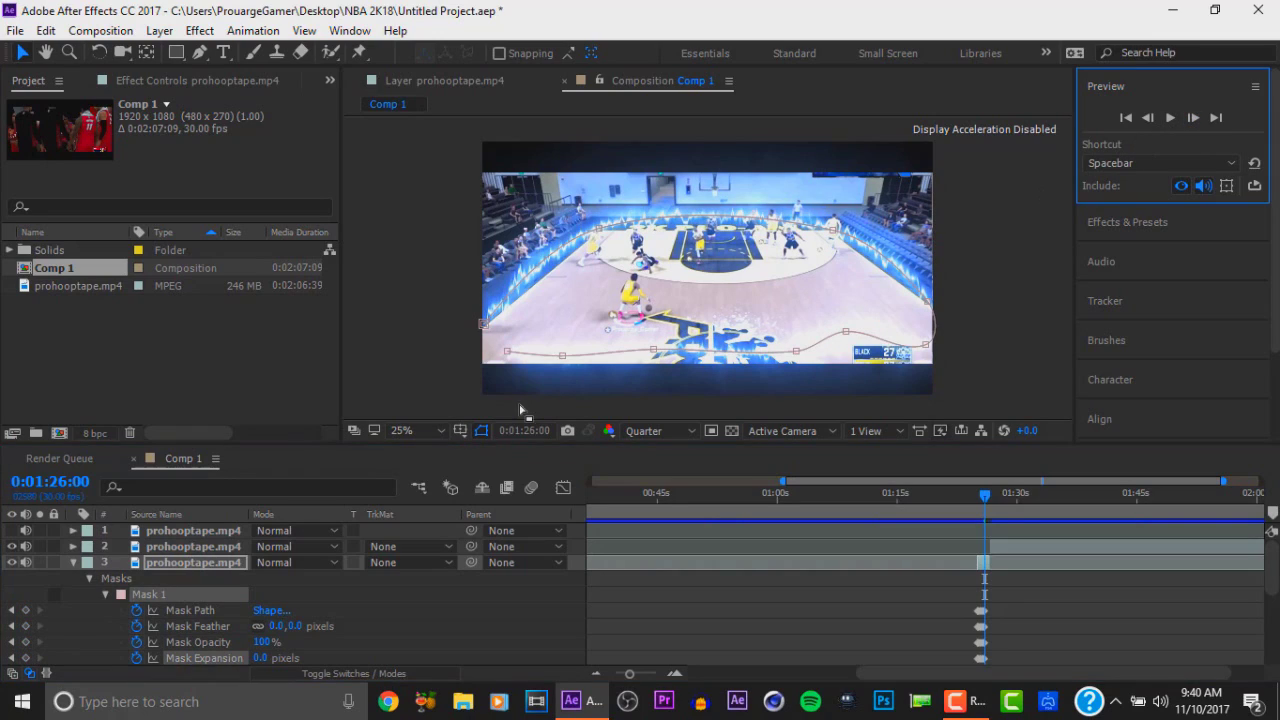
# Add all four Mask 1 property keyframes at 0:01:26:00 and 0:01:26:01.
pyautogui.click(26, 610)
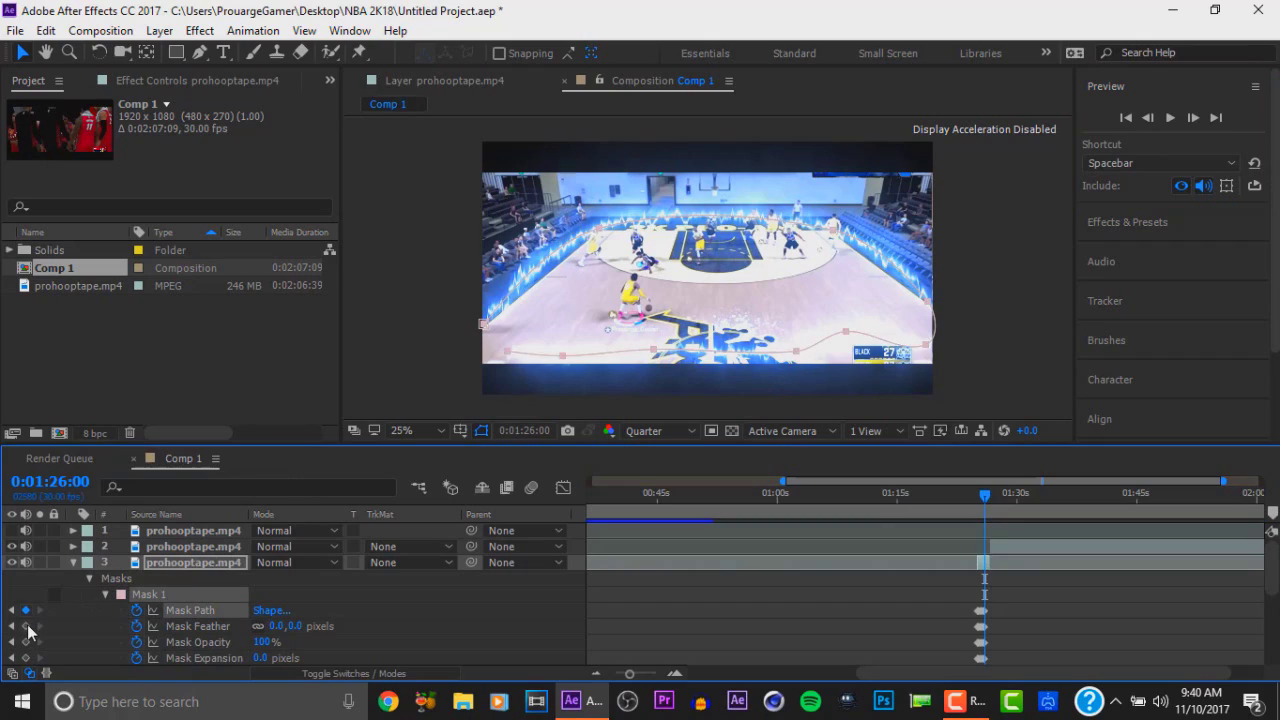
pyautogui.click(26, 626)
pyautogui.click(26, 642)
pyautogui.click(26, 658)
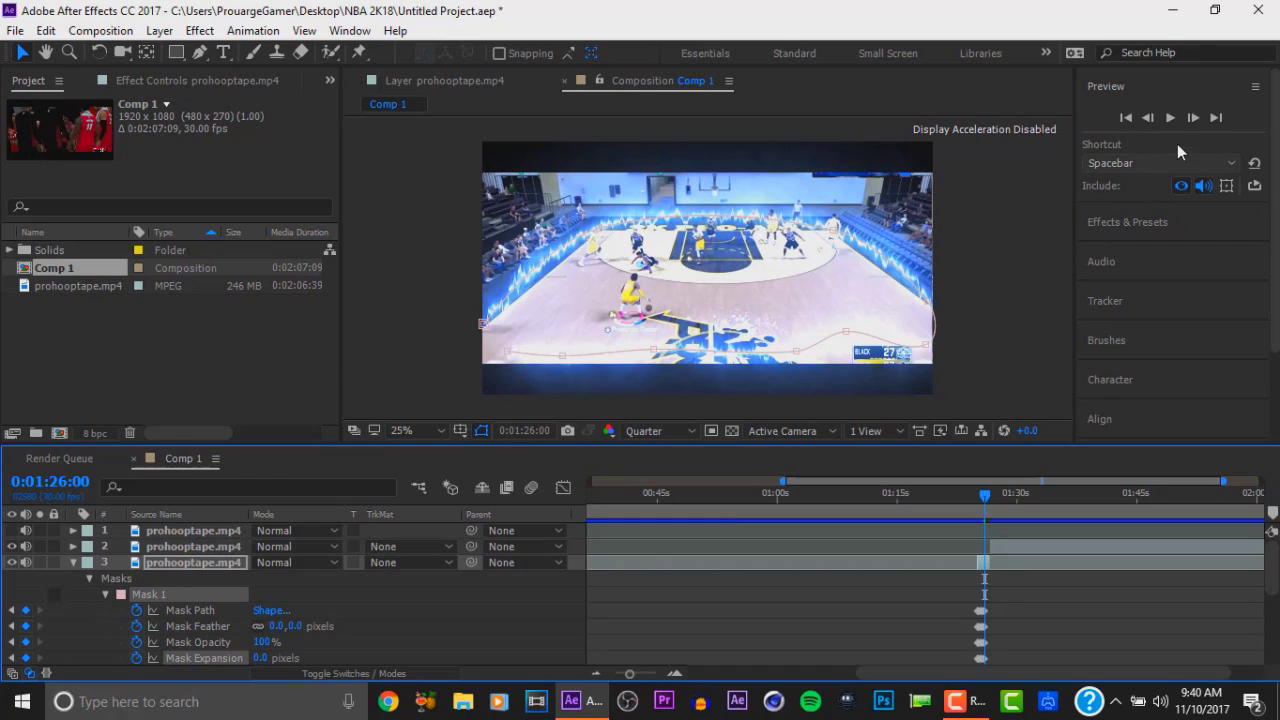
pyautogui.click(1199, 117)
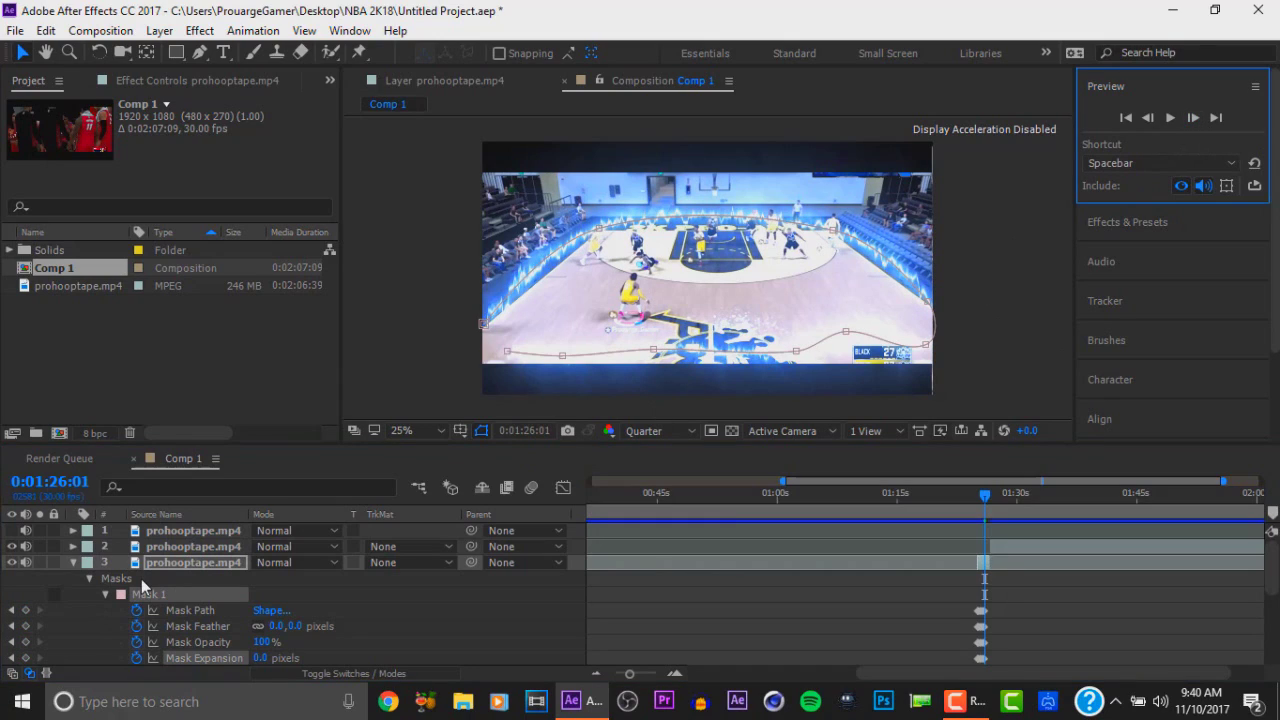
pyautogui.click(25, 610)
pyautogui.click(25, 626)
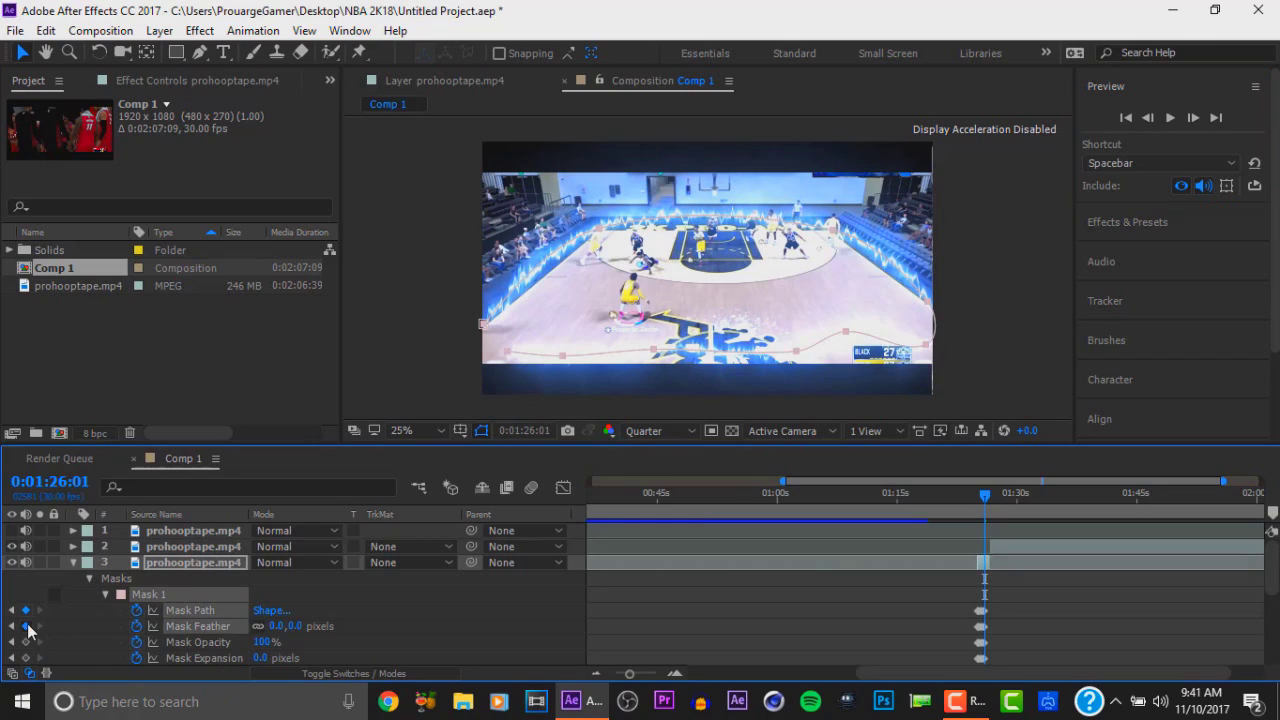
pyautogui.click(25, 642)
pyautogui.click(25, 658)
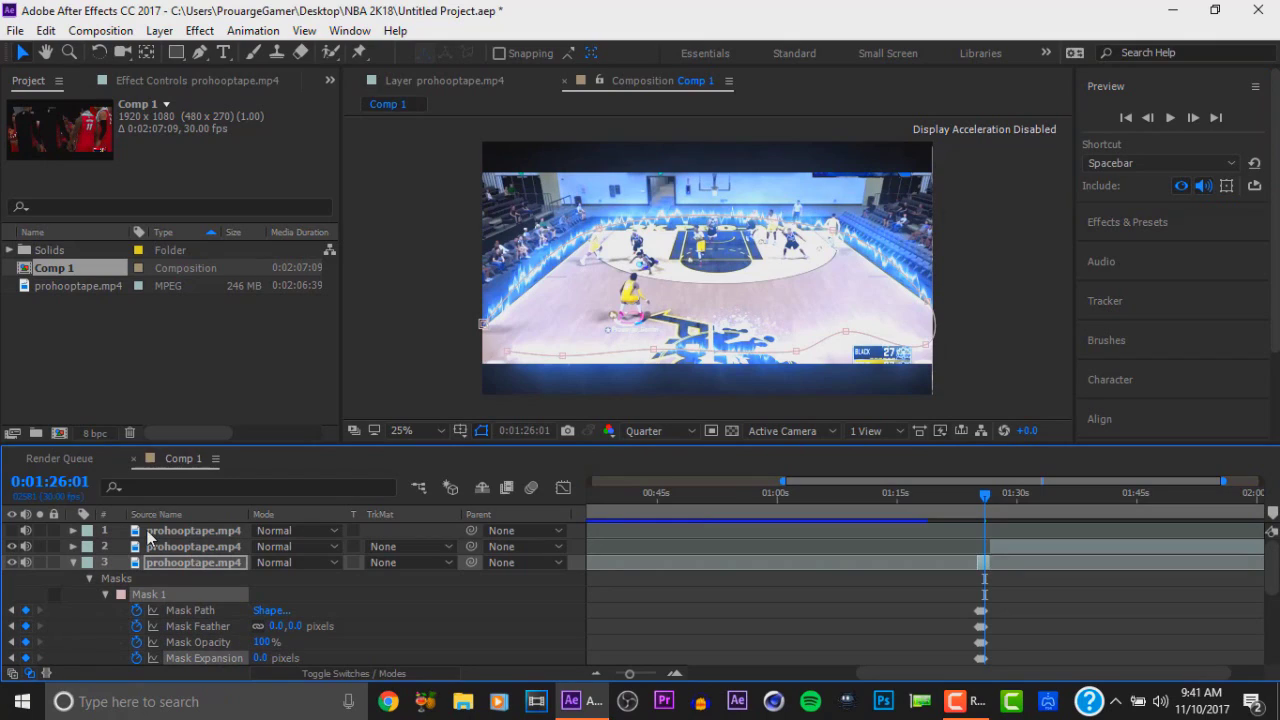
pyautogui.click(1190, 121)
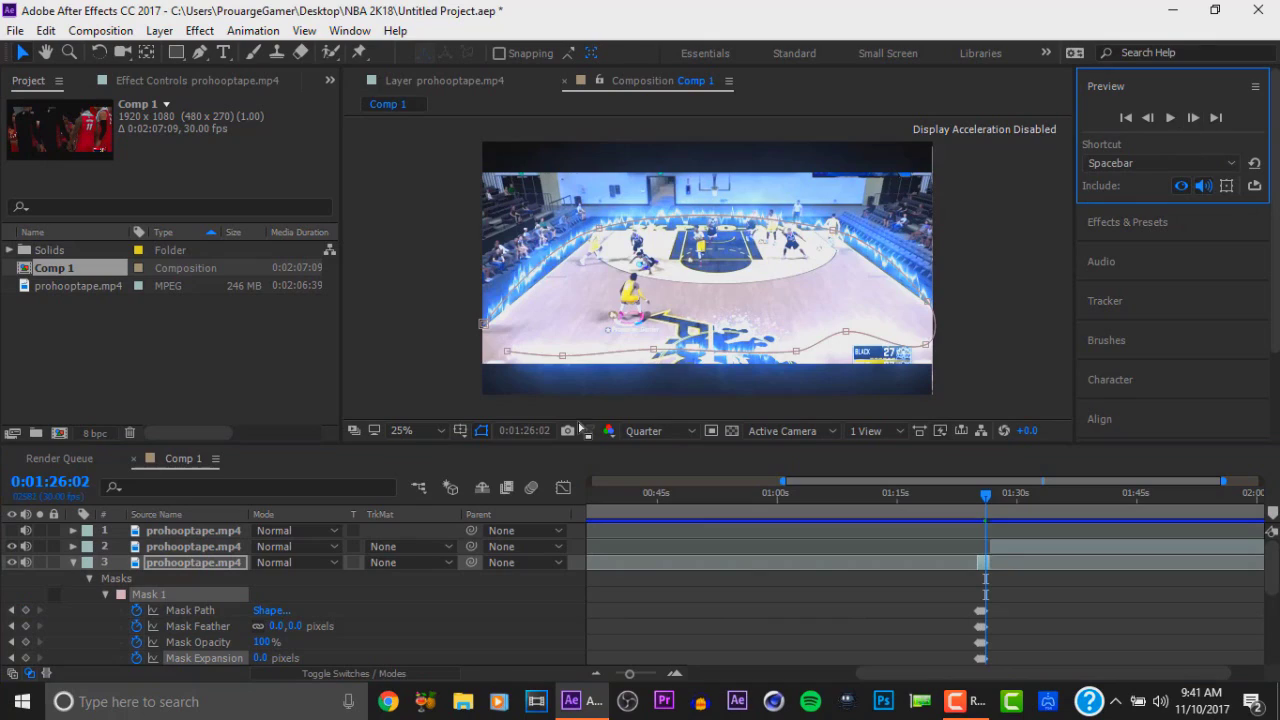
# Keyframe Mask 1's path, feather, opacity and expansion at 0:01:26:02 and 0:01:26:03.
pyautogui.click(25, 610)
pyautogui.click(25, 626)
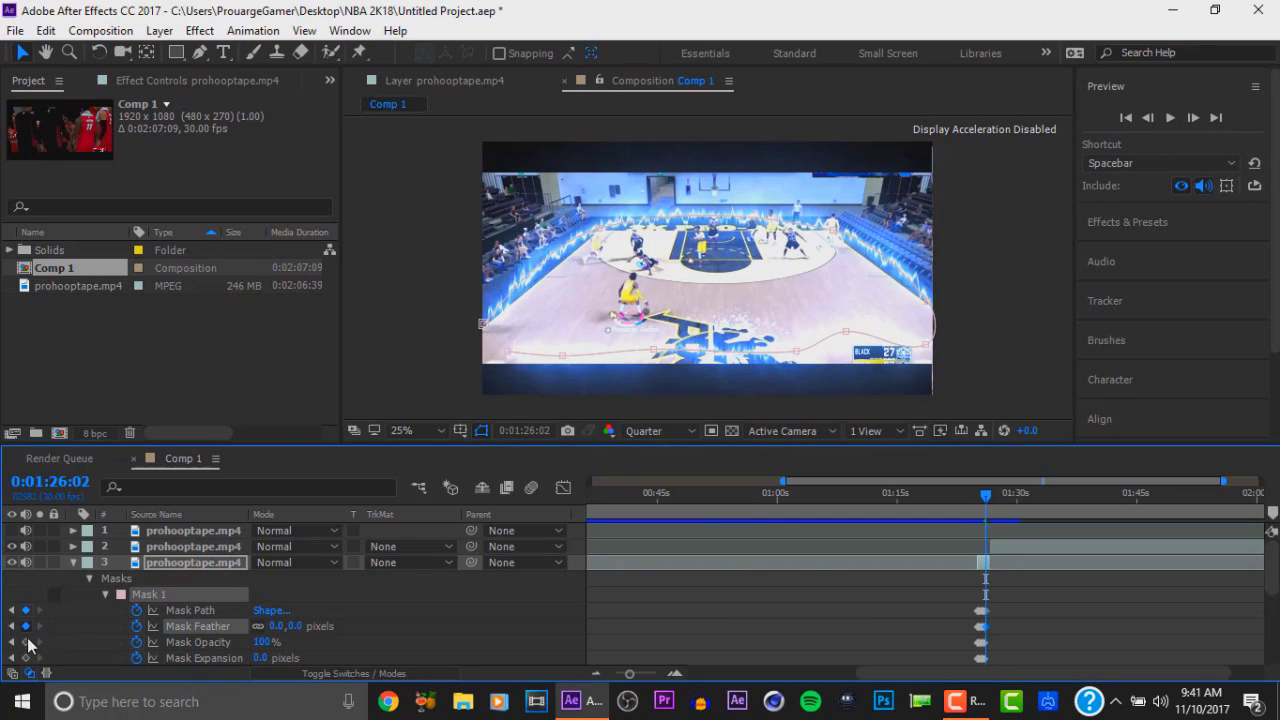
pyautogui.click(25, 642)
pyautogui.click(25, 658)
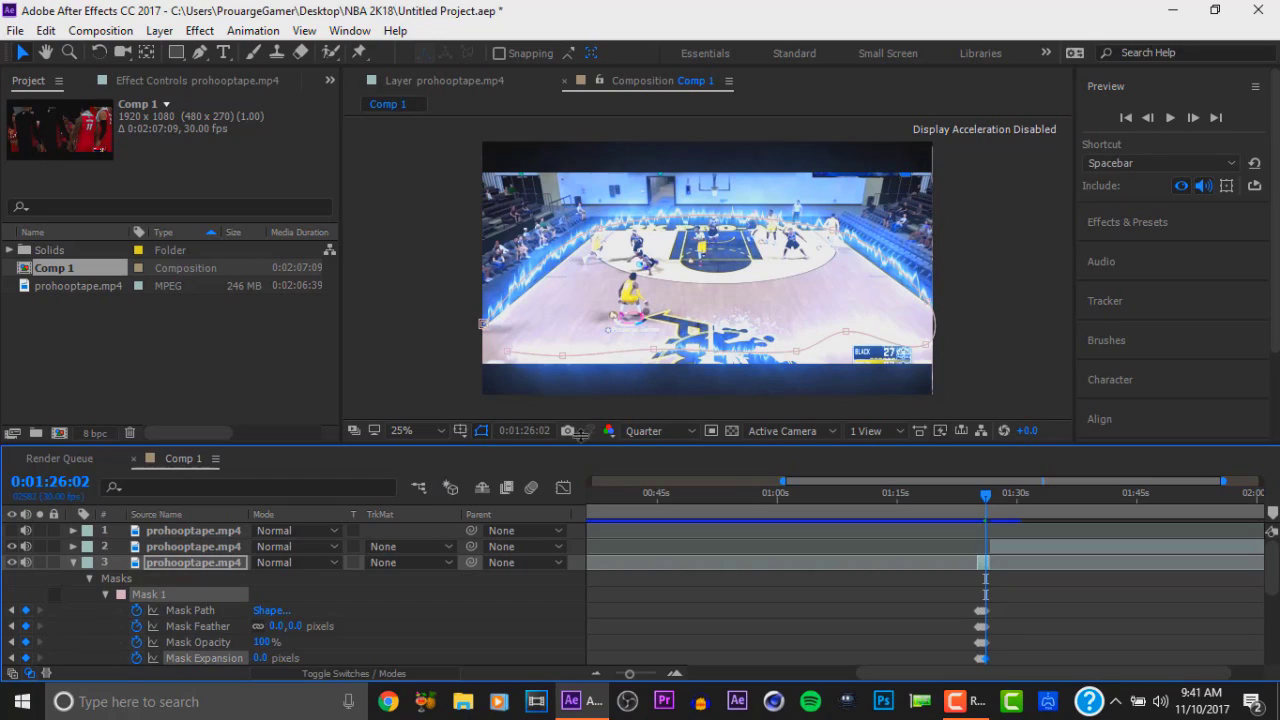
pyautogui.click(1193, 117)
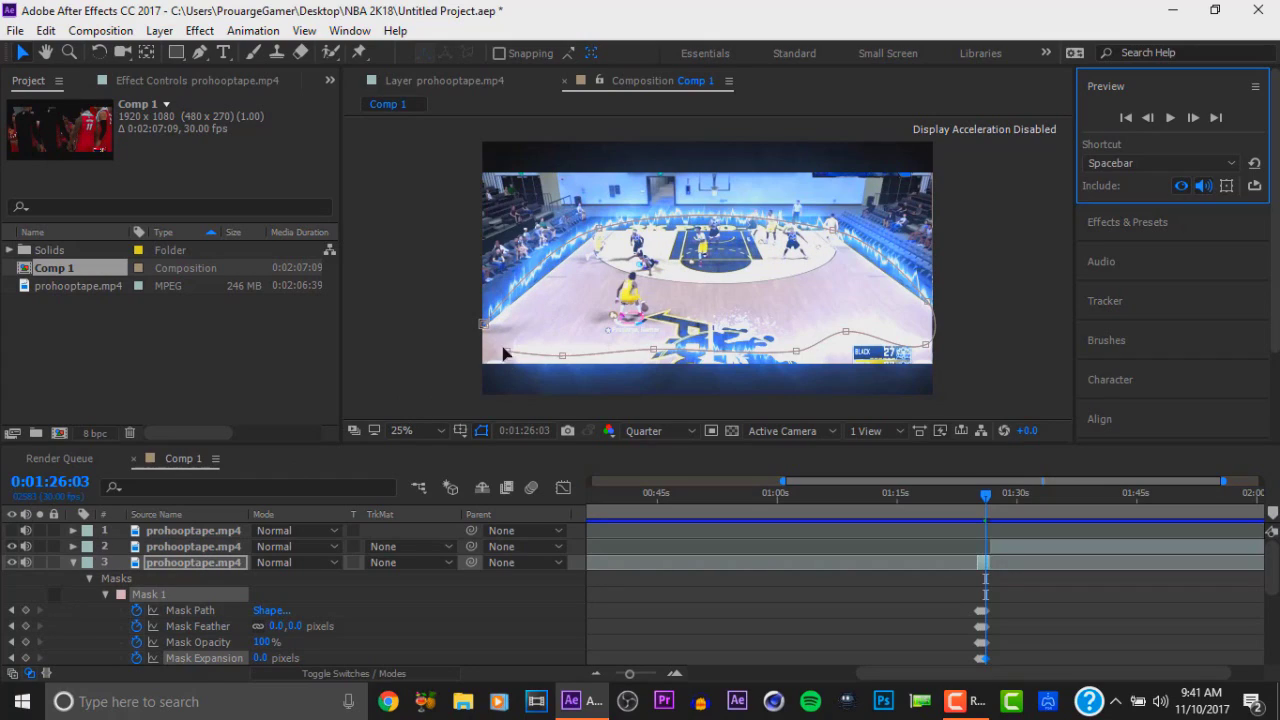
pyautogui.click(26, 610)
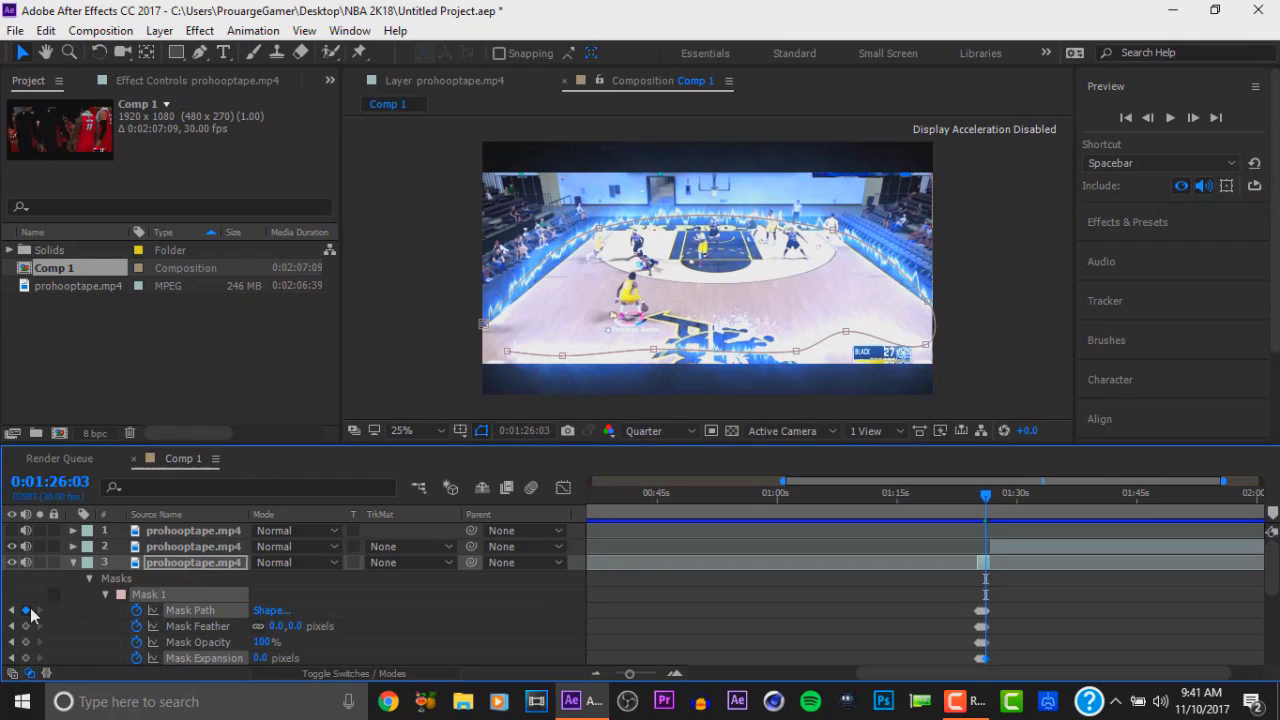
pyautogui.click(26, 626)
pyautogui.click(26, 642)
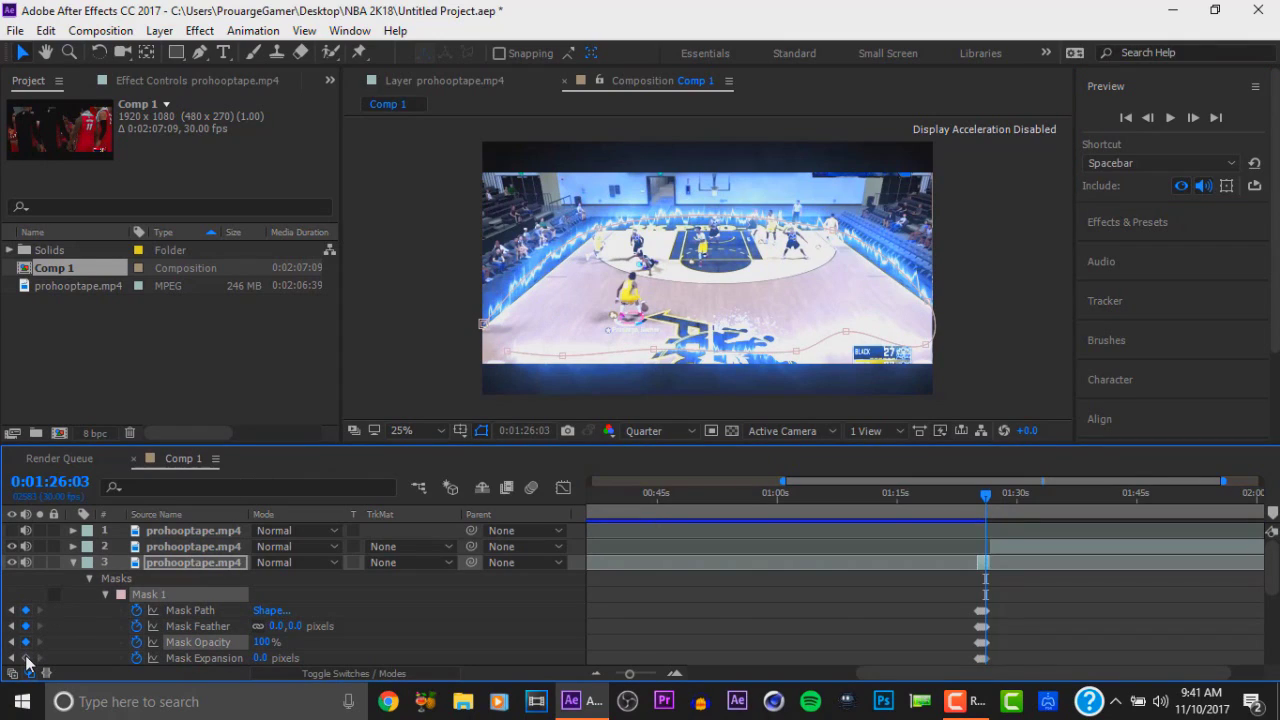
pyautogui.click(26, 658)
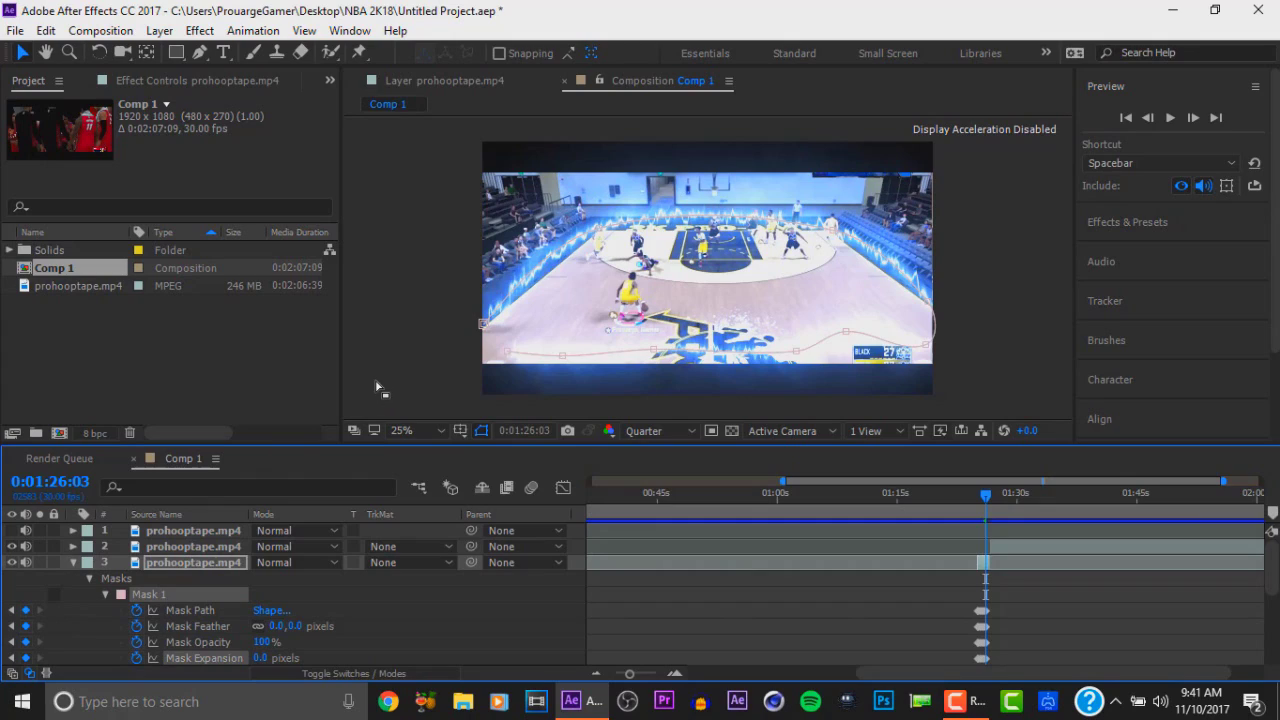
pyautogui.click(1192, 118)
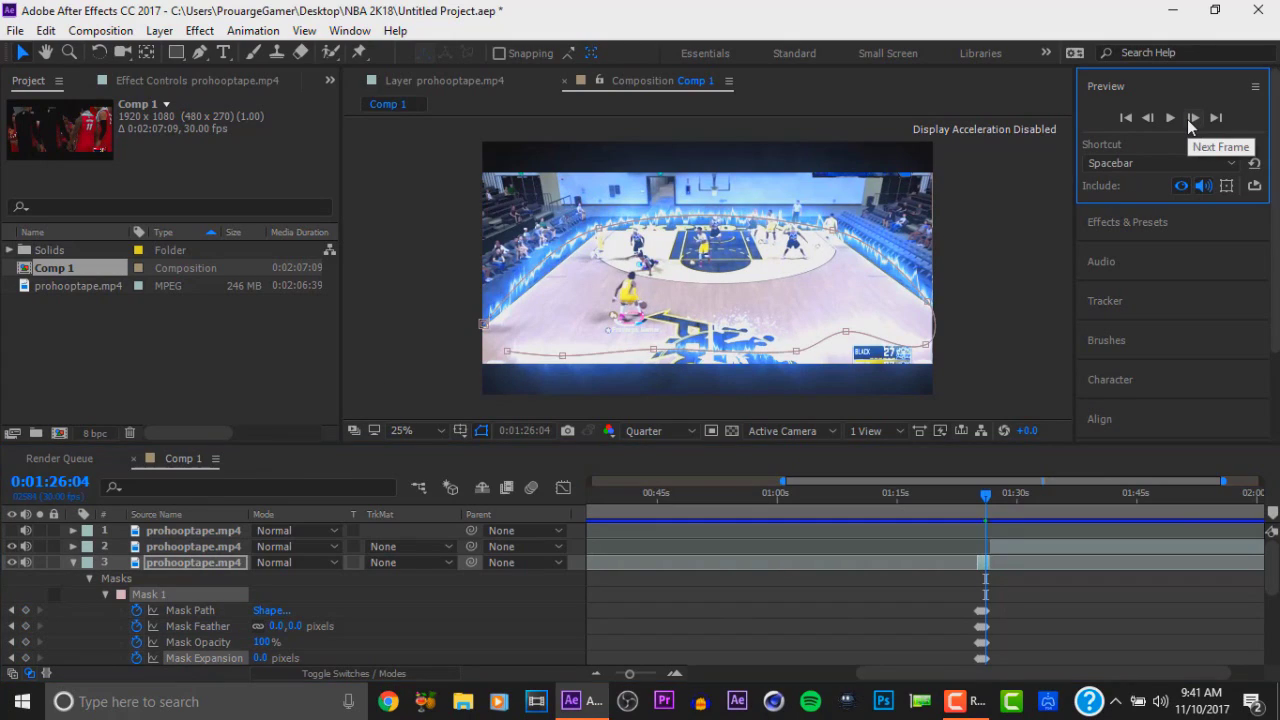
# Add all four Mask 1 property keyframes at 0:01:26:04 and 0:01:26:05.
pyautogui.click(25, 610)
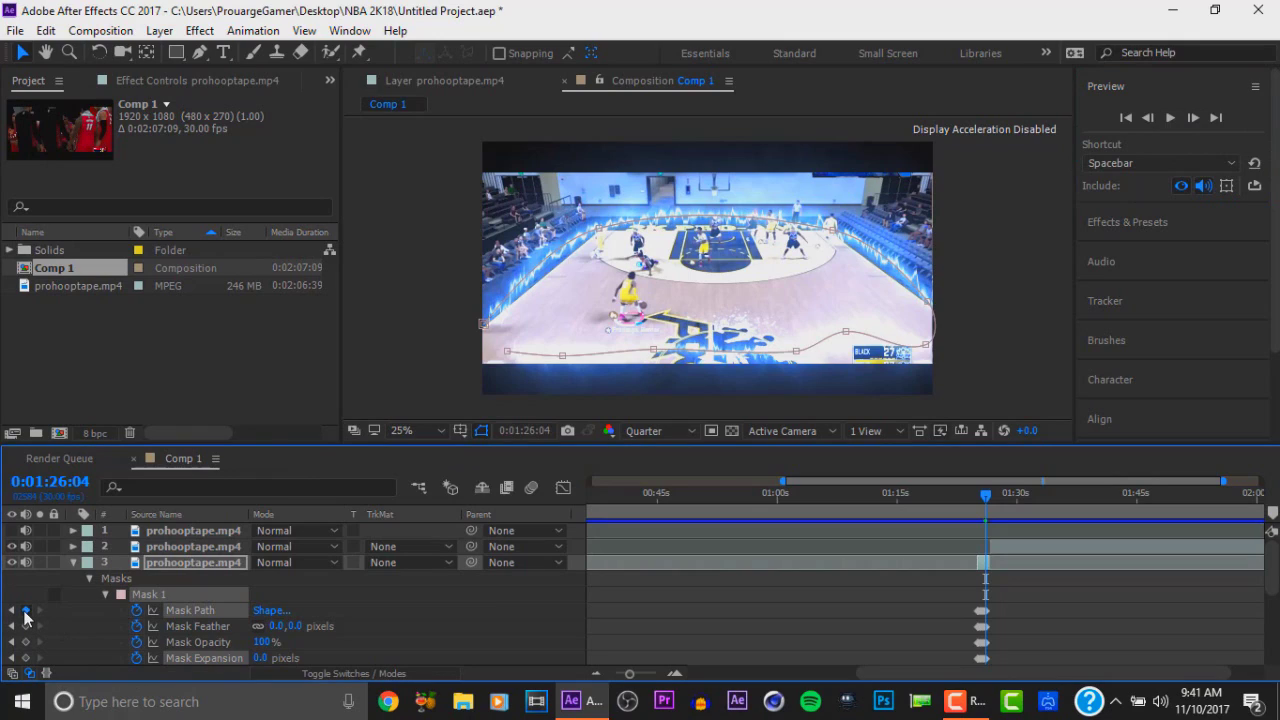
pyautogui.click(25, 626)
pyautogui.click(25, 642)
pyautogui.click(25, 658)
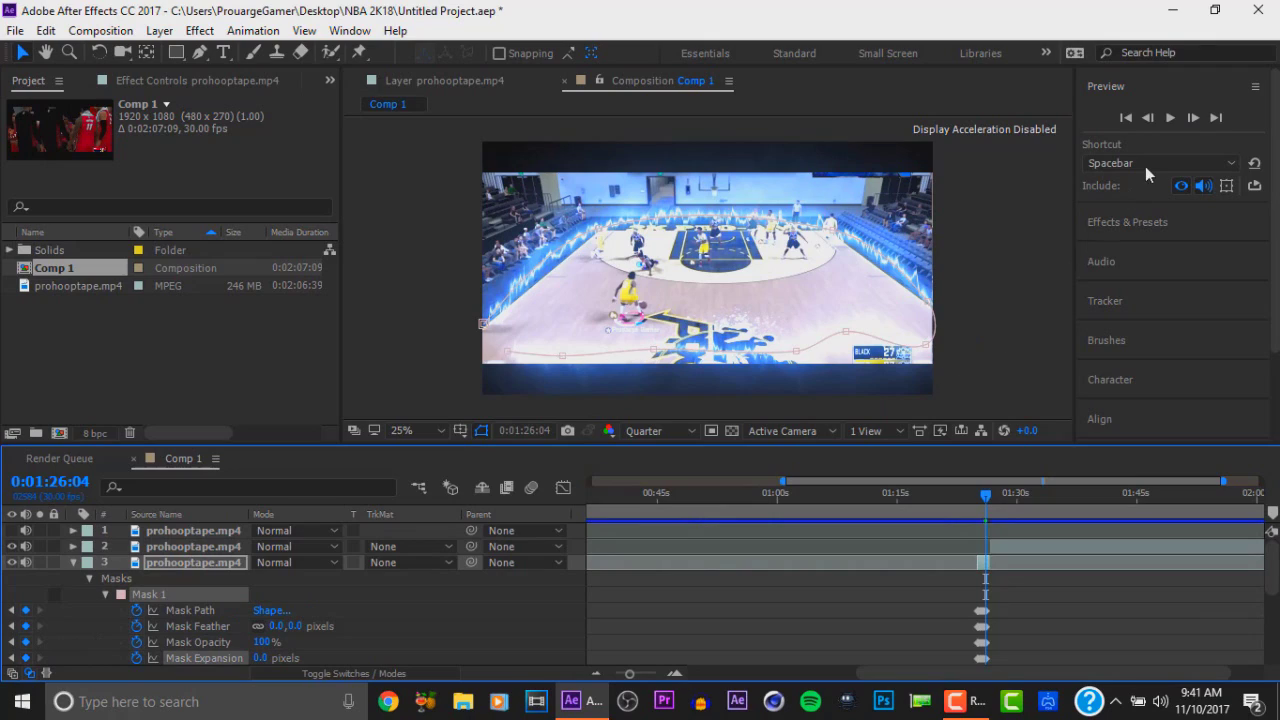
pyautogui.click(1190, 119)
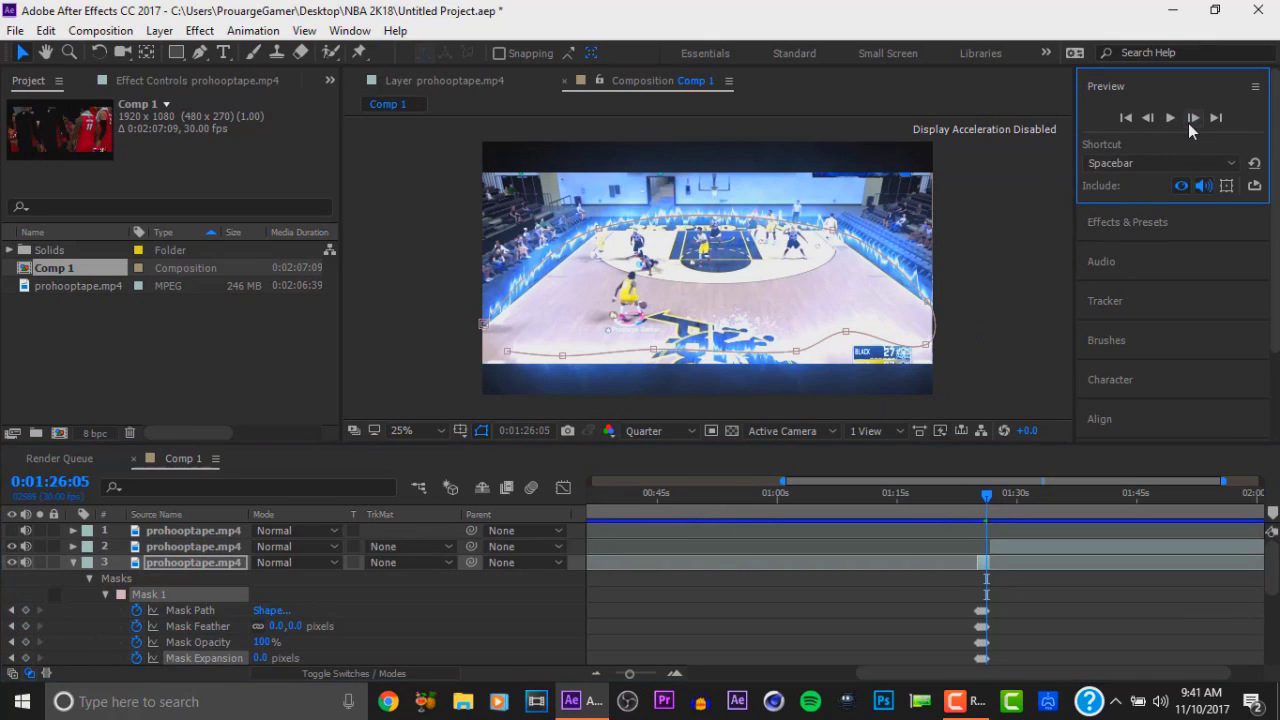
pyautogui.click(25, 610)
pyautogui.click(25, 626)
pyautogui.click(25, 642)
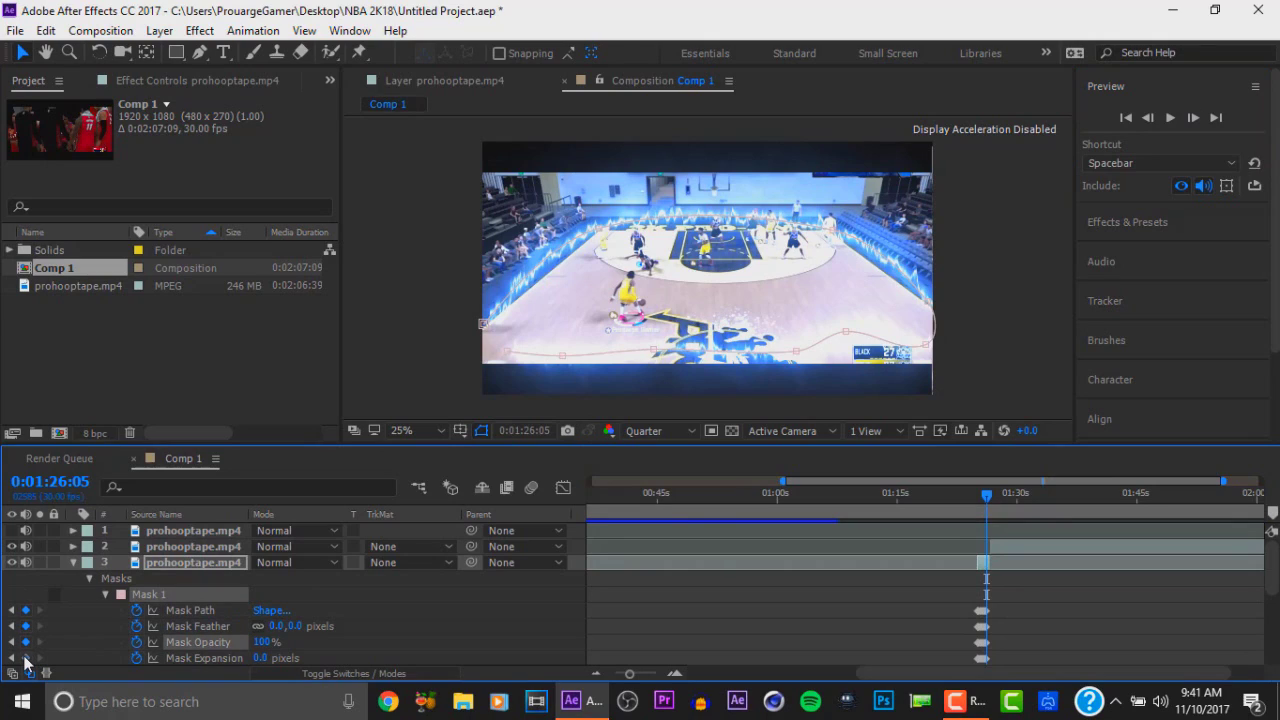
pyautogui.click(25, 658)
pyautogui.click(1192, 117)
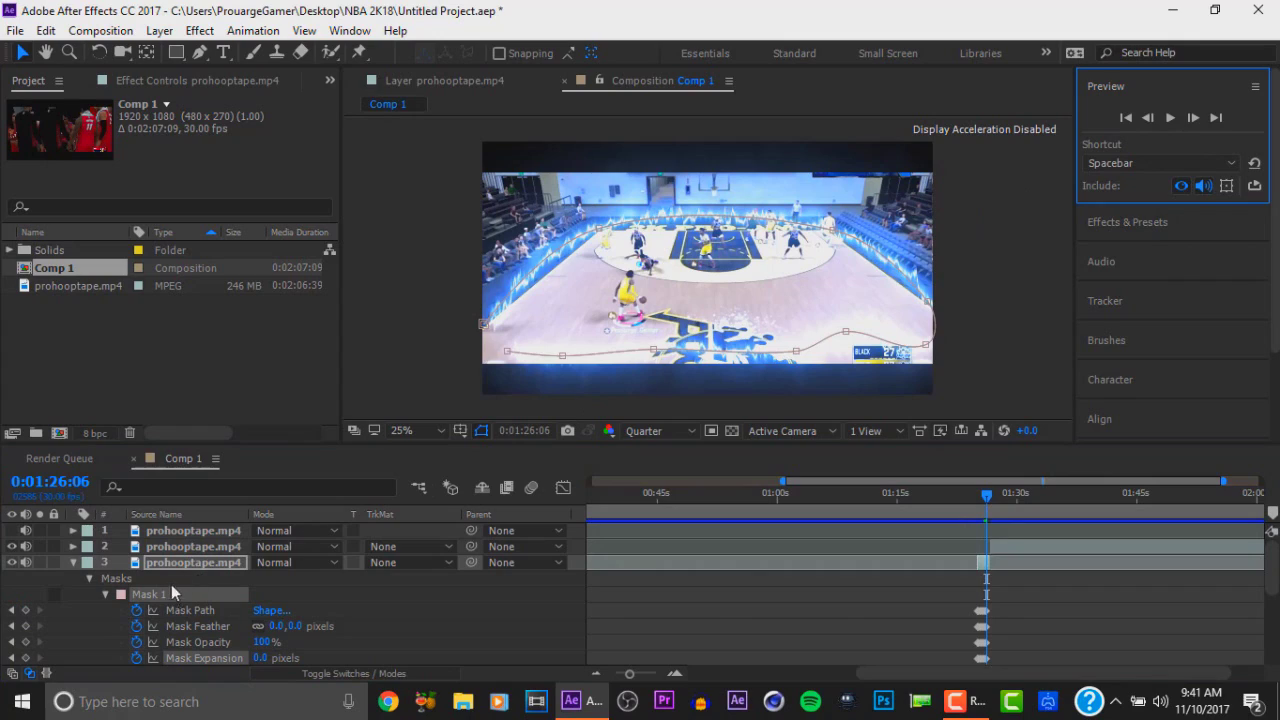
# Keyframe all four mask properties at 0:01:26:06, then the Mask Path at 0:01:26:07.
pyautogui.click(25, 610)
pyautogui.click(25, 626)
pyautogui.click(25, 642)
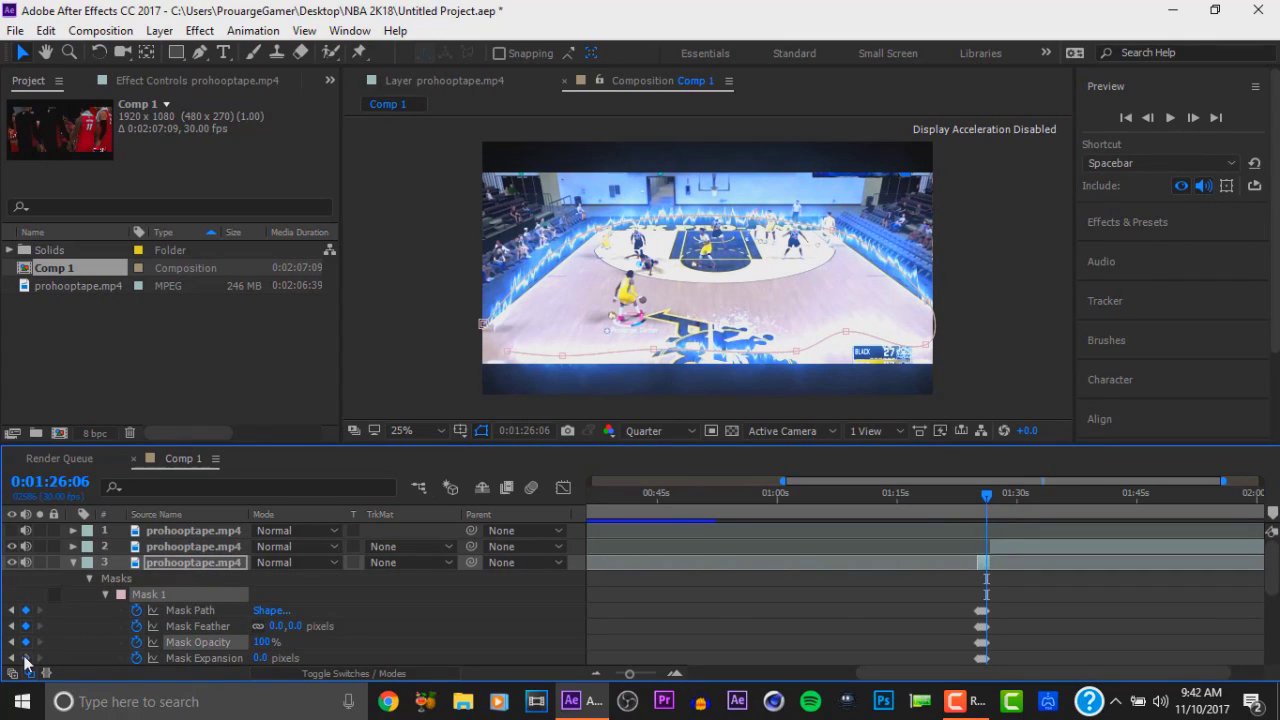
pyautogui.click(25, 658)
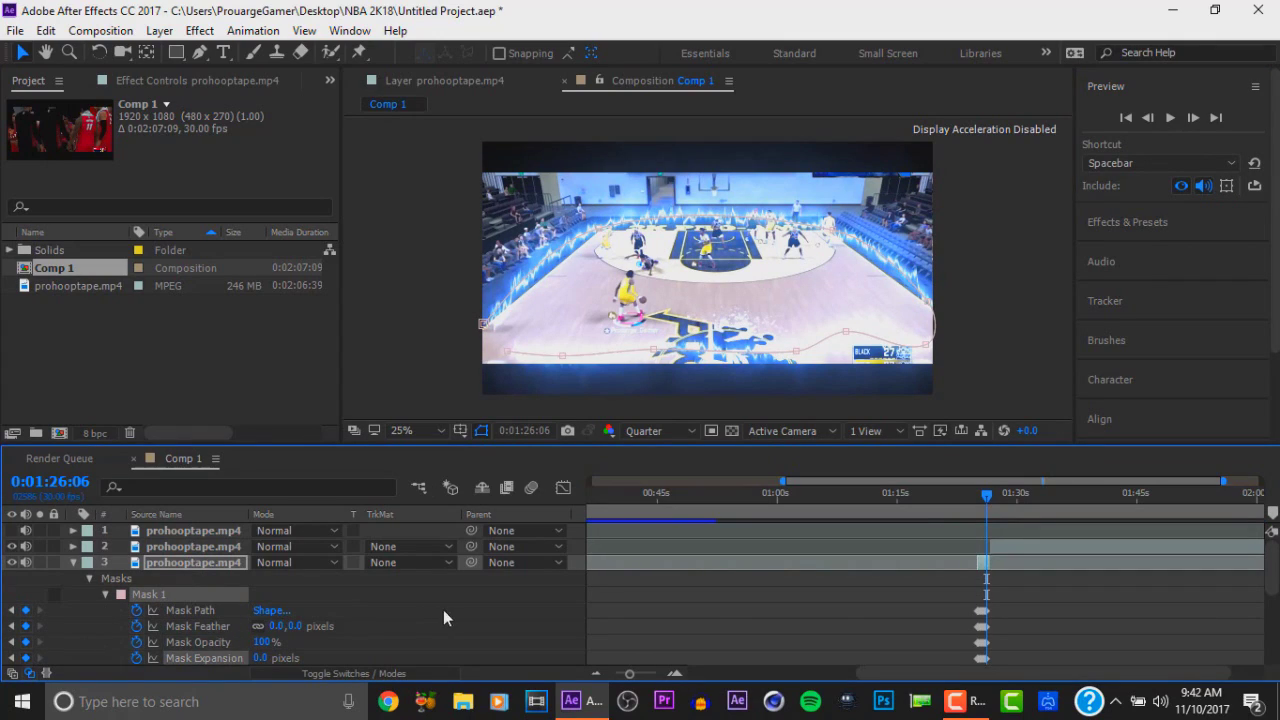
pyautogui.click(1193, 118)
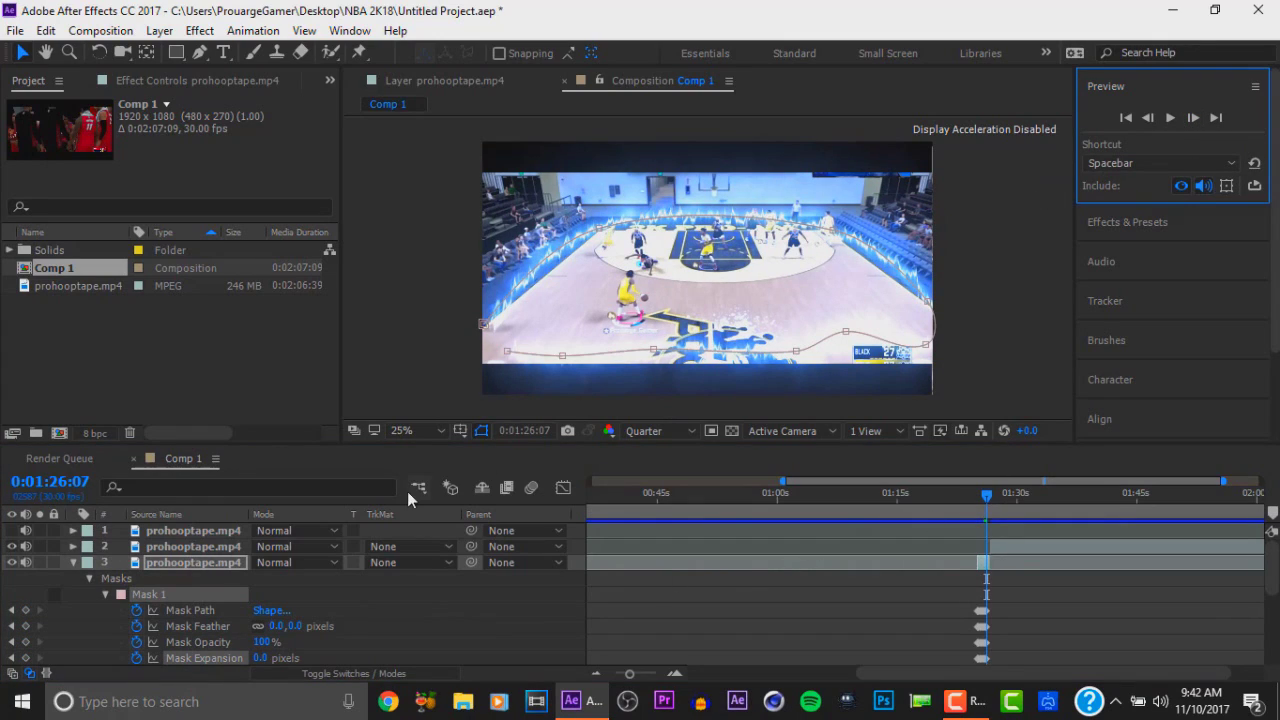
pyautogui.click(25, 610)
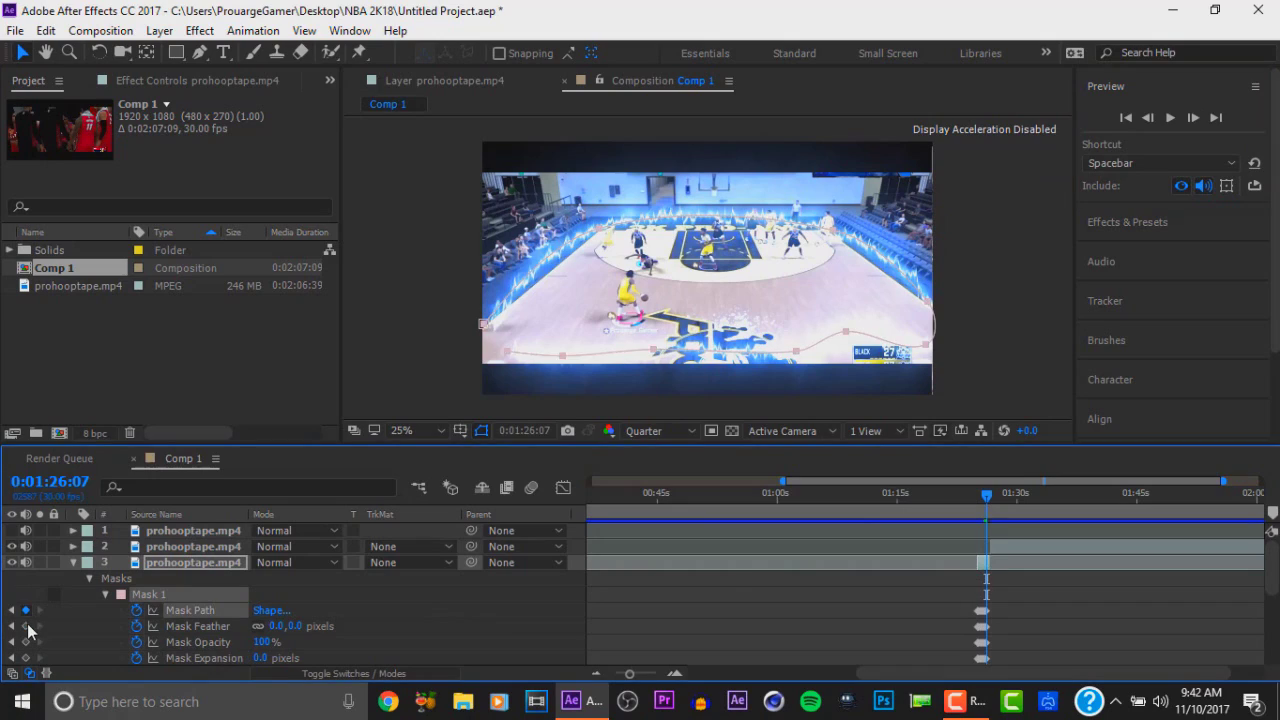
# Finish the 0:01:26:07 feather, opacity and expansion keyframes, then keyframe all four at 0:01:26:08.
pyautogui.click(25, 626)
pyautogui.click(25, 642)
pyautogui.click(25, 658)
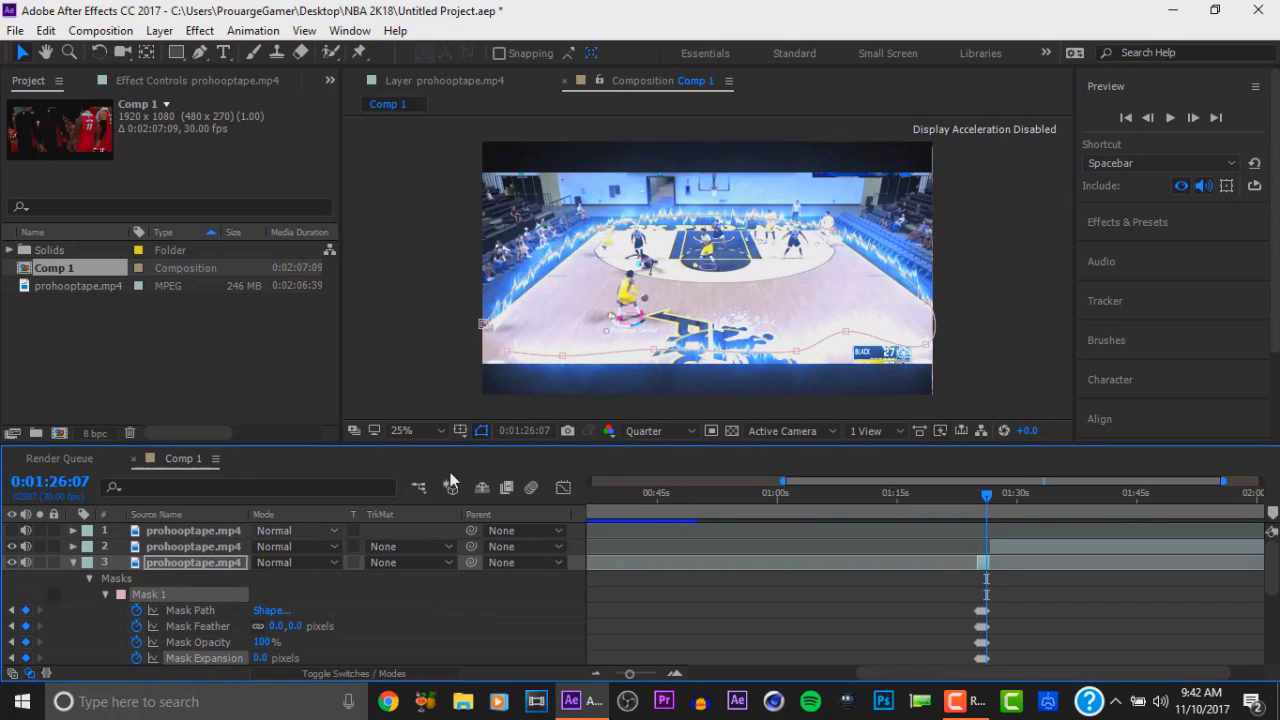
pyautogui.click(1192, 117)
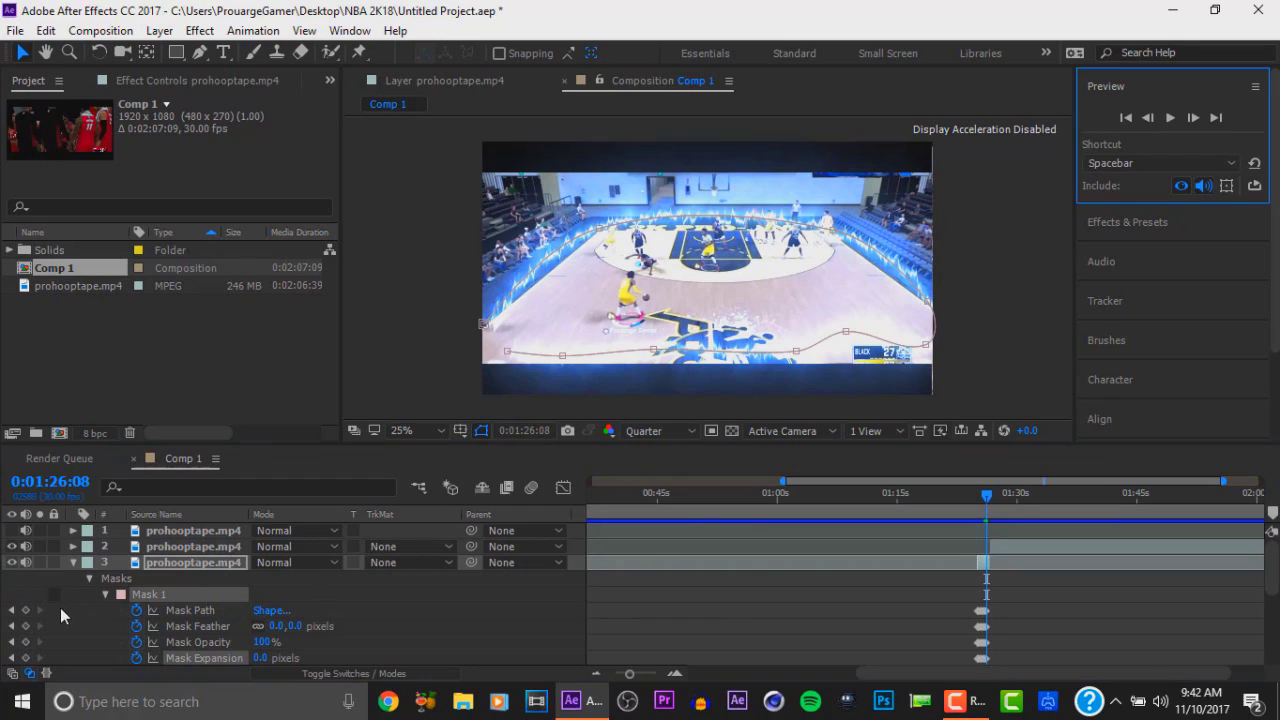
pyautogui.click(25, 610)
pyautogui.click(25, 626)
pyautogui.click(25, 642)
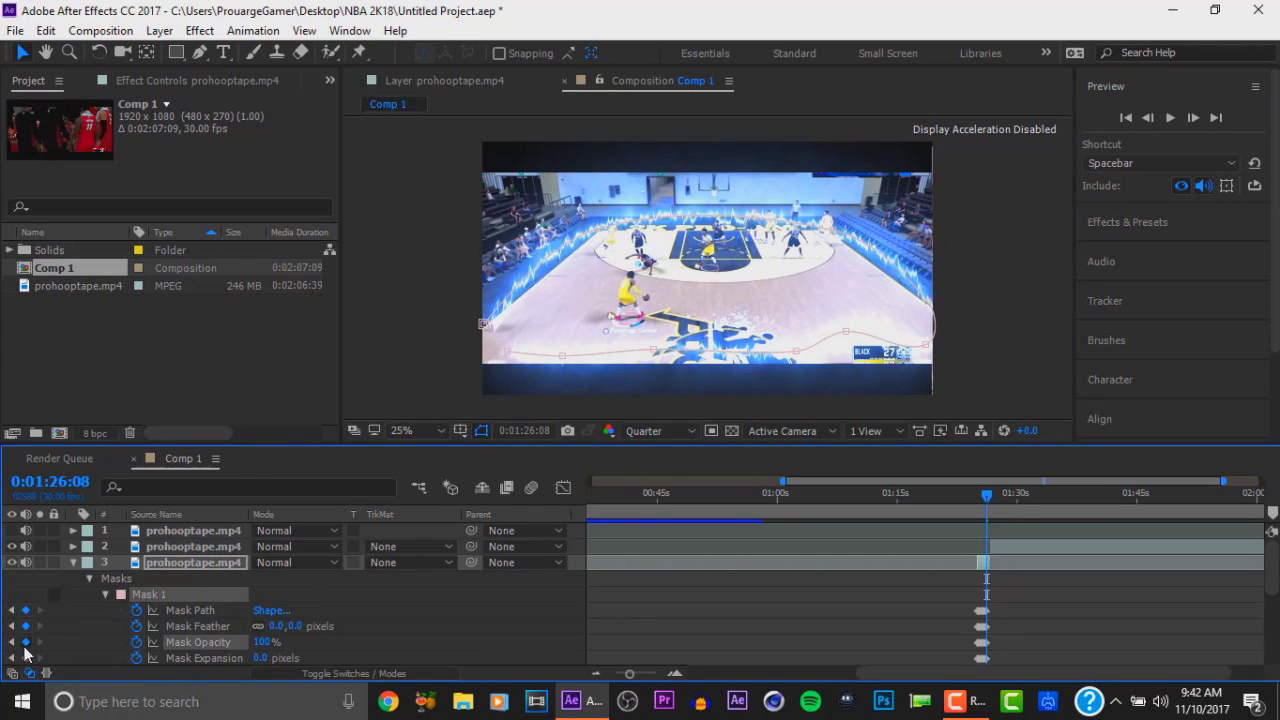
pyautogui.click(25, 658)
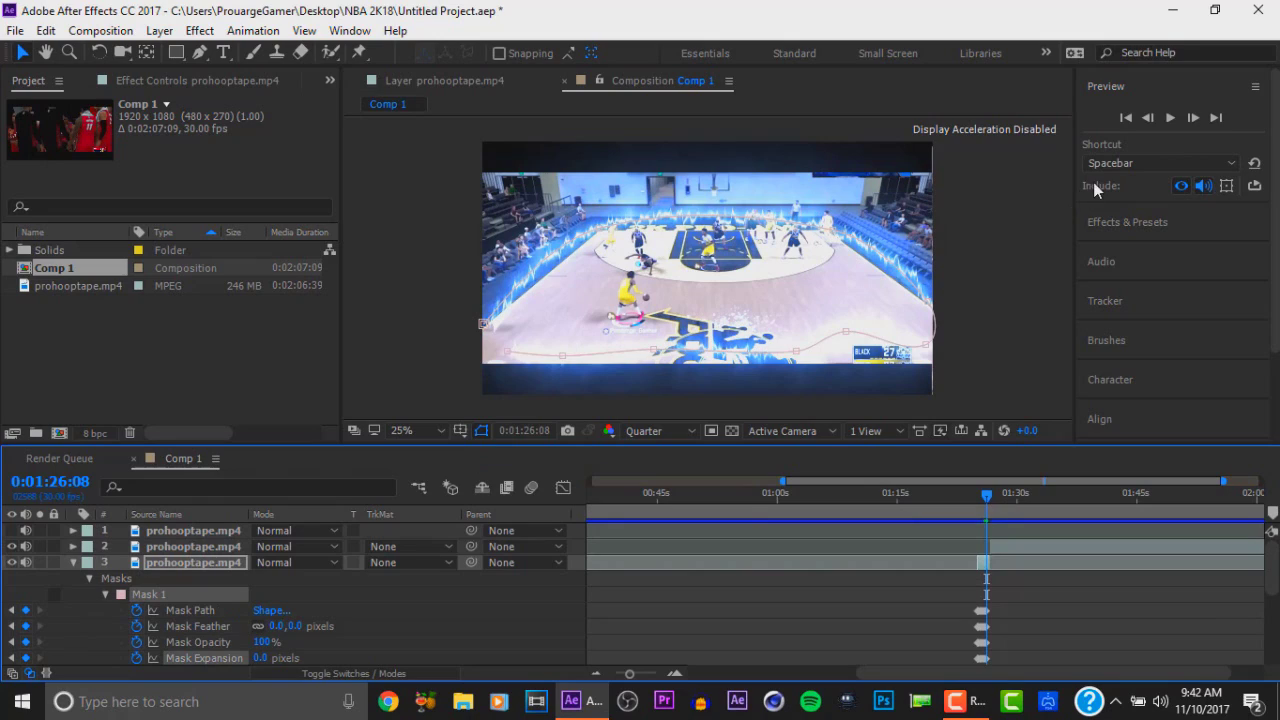
pyautogui.click(1190, 117)
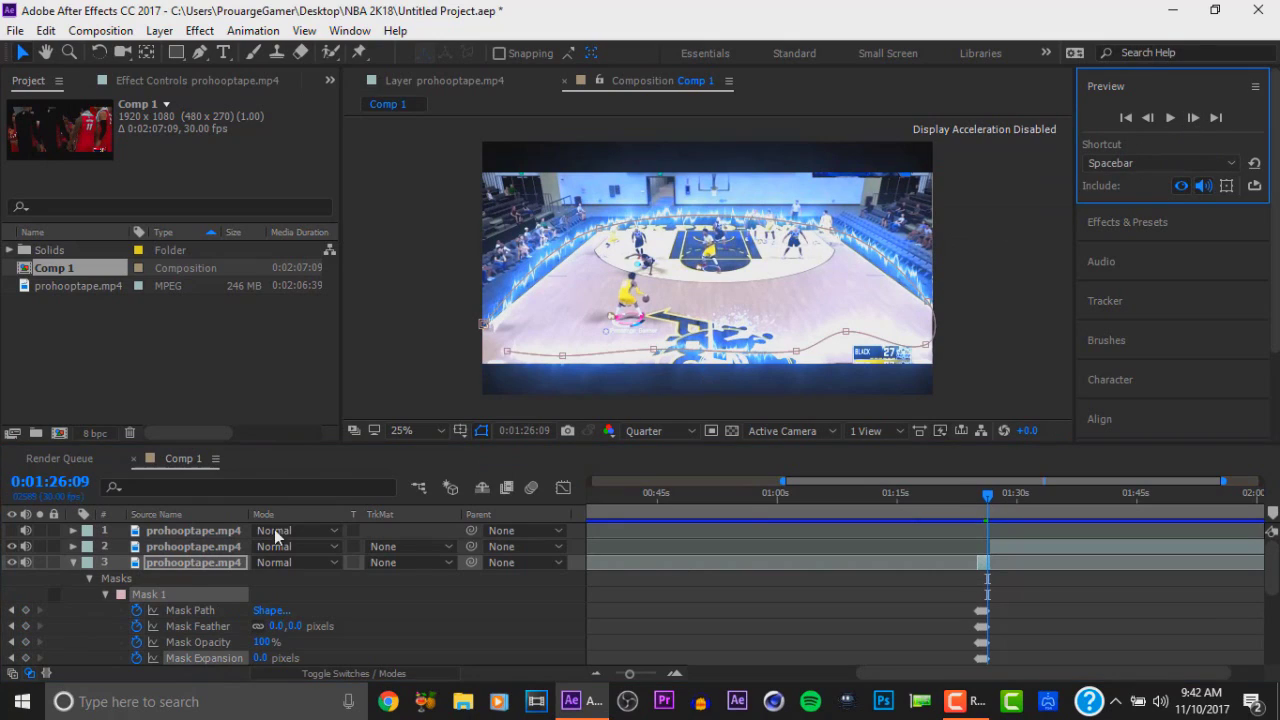
# Add all four Mask 1 property keyframes at 0:01:26:09 and 0:01:26:10.
pyautogui.click(25, 610)
pyautogui.click(25, 626)
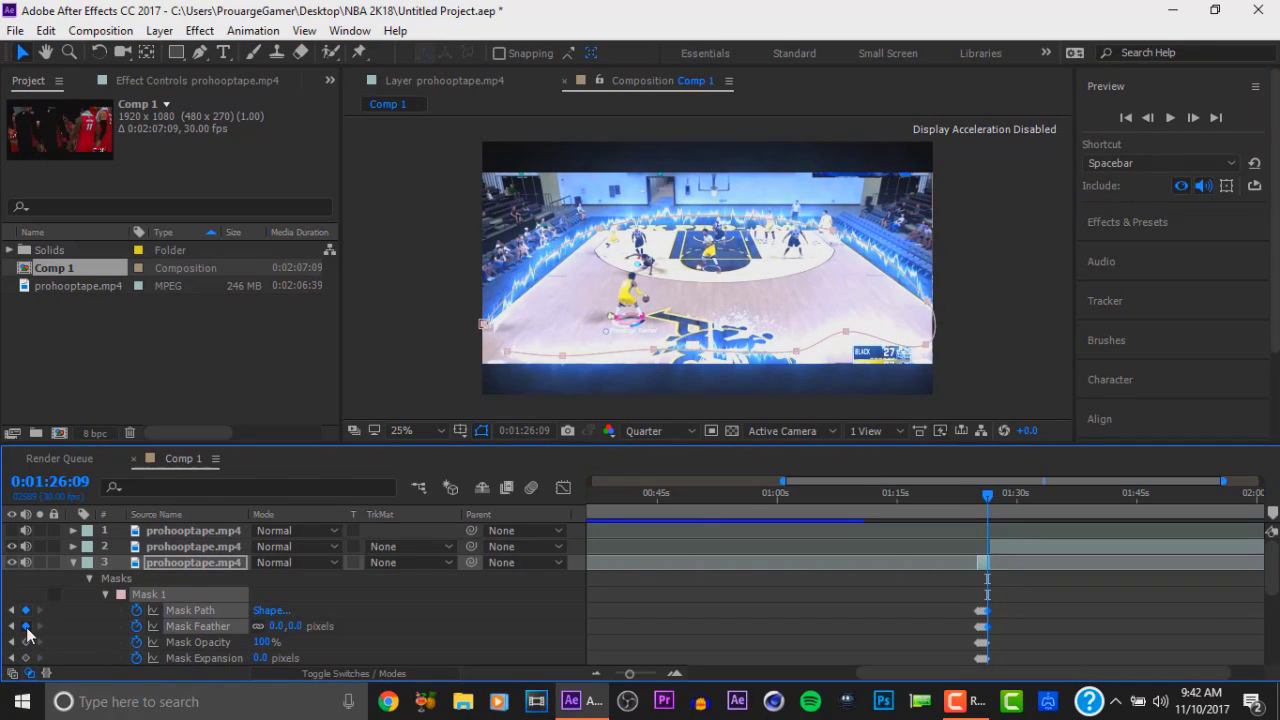
pyautogui.click(25, 642)
pyautogui.click(25, 658)
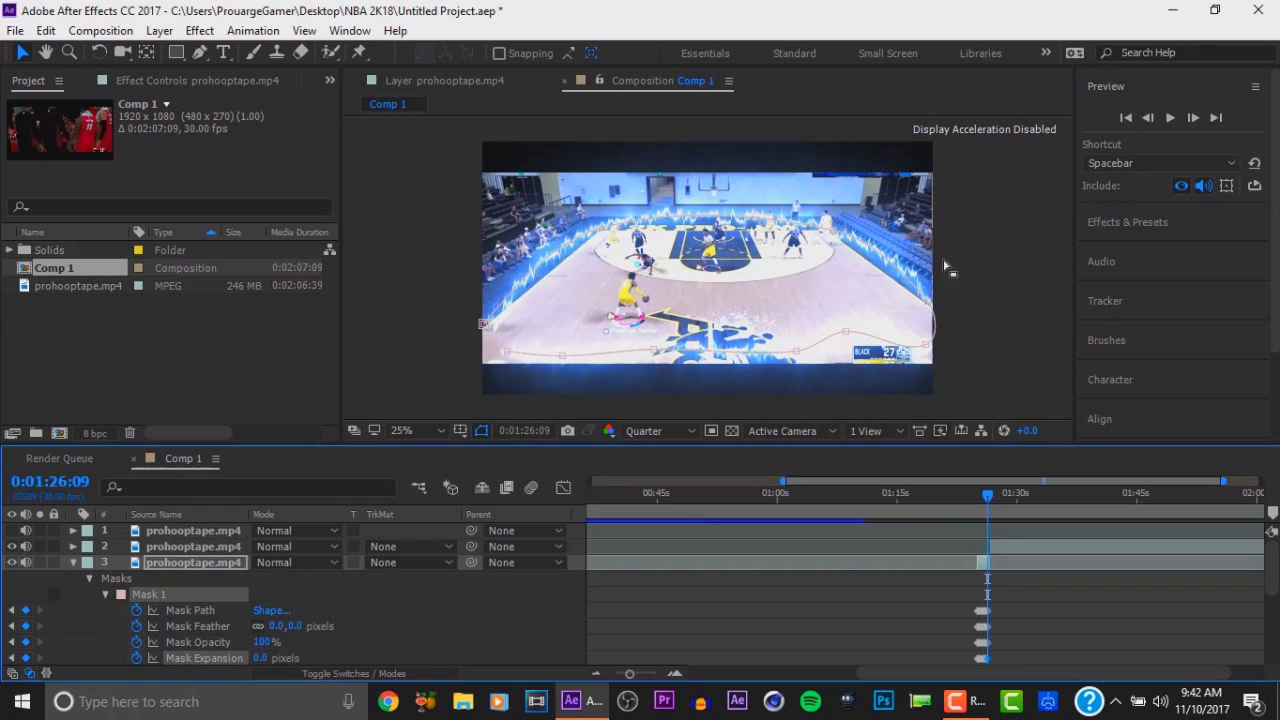
pyautogui.click(1191, 118)
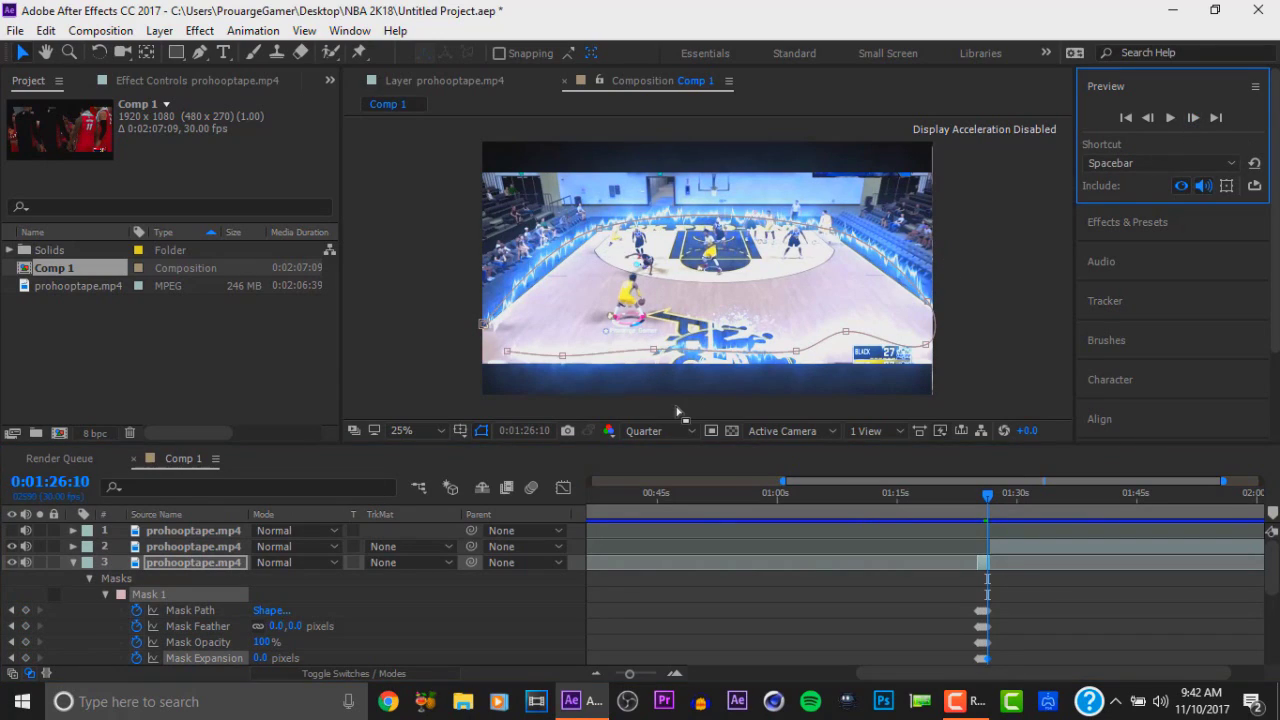
pyautogui.click(25, 610)
pyautogui.click(25, 626)
pyautogui.click(25, 642)
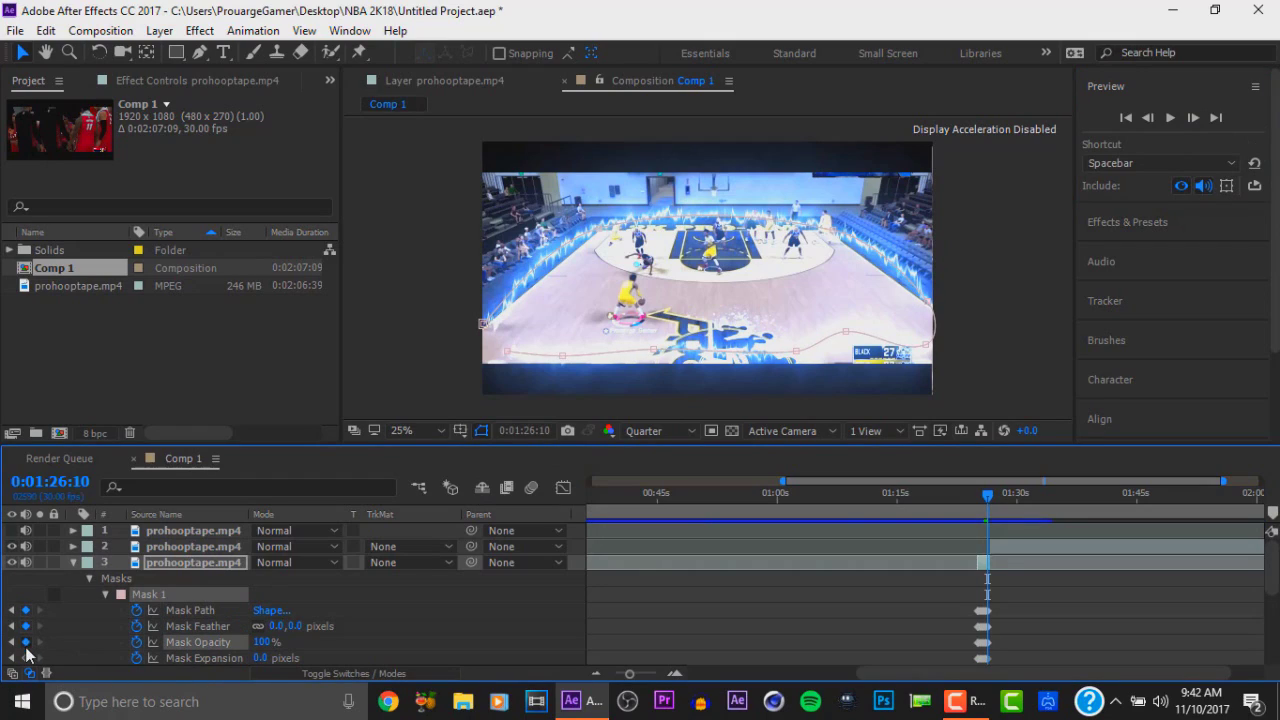
pyautogui.click(25, 658)
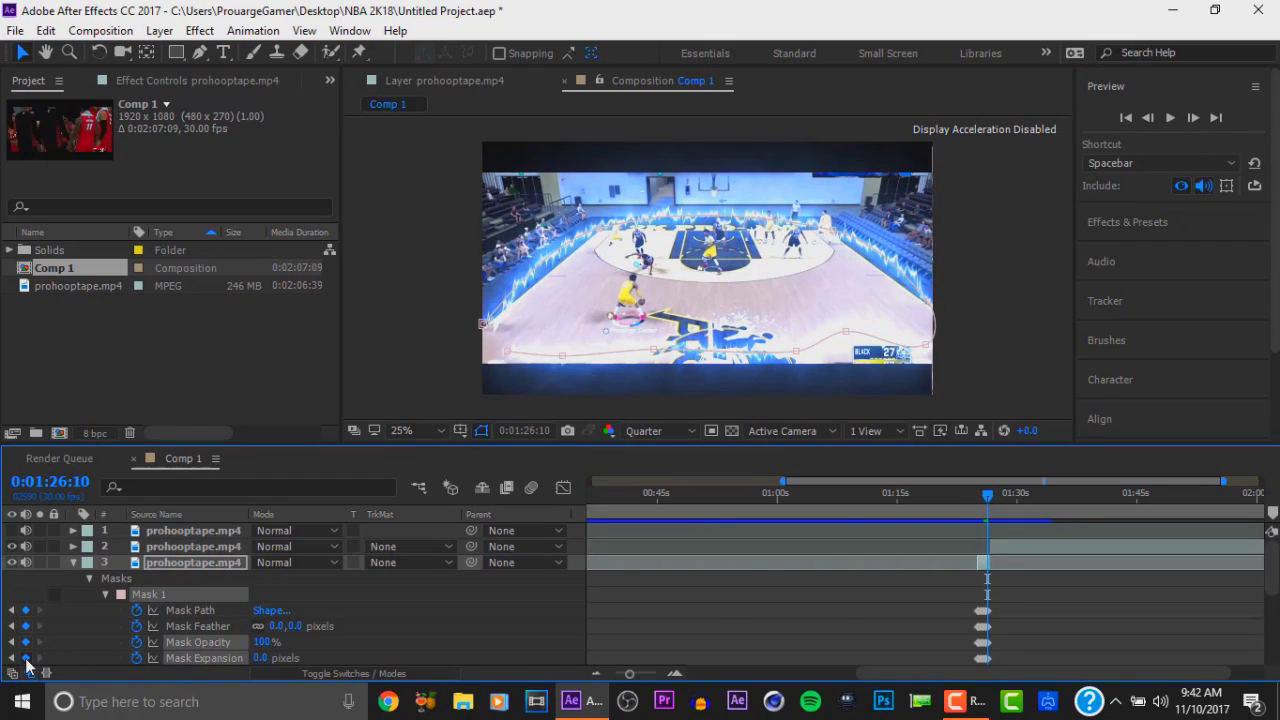
pyautogui.click(1193, 117)
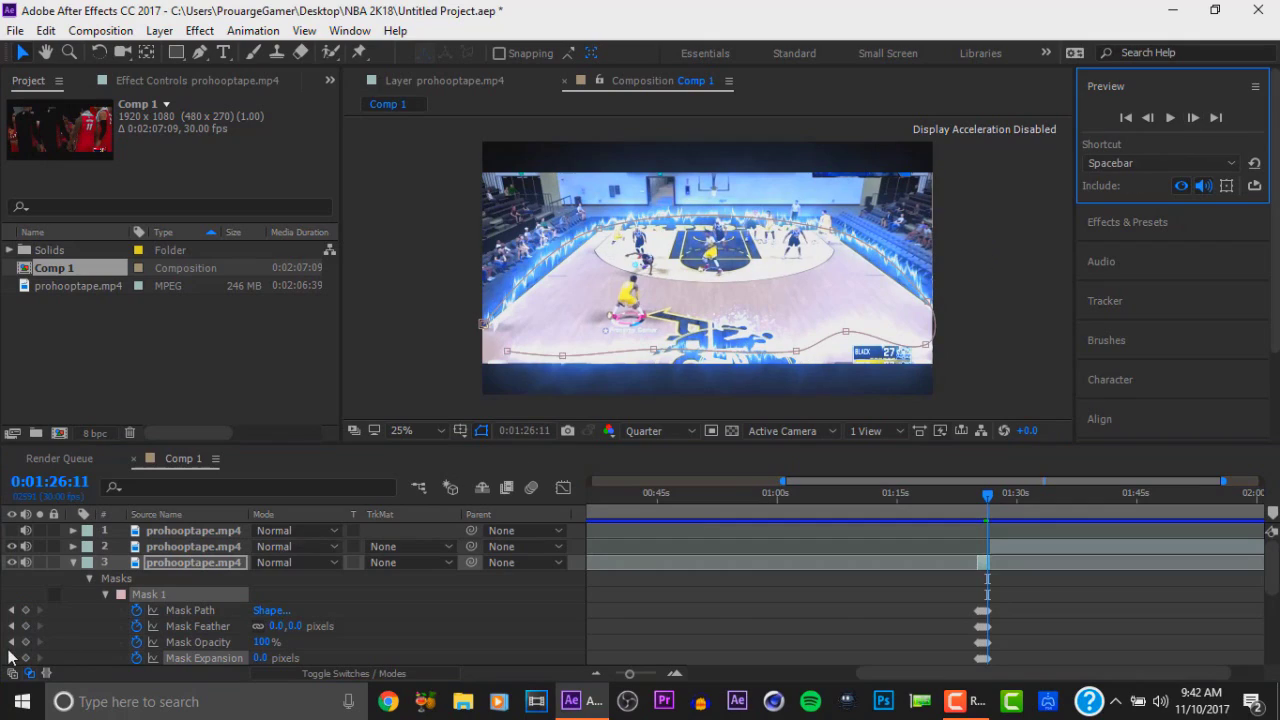
# Add all four Mask 1 property keyframes at 0:01:26:11 and 0:01:26:12.
pyautogui.click(25, 610)
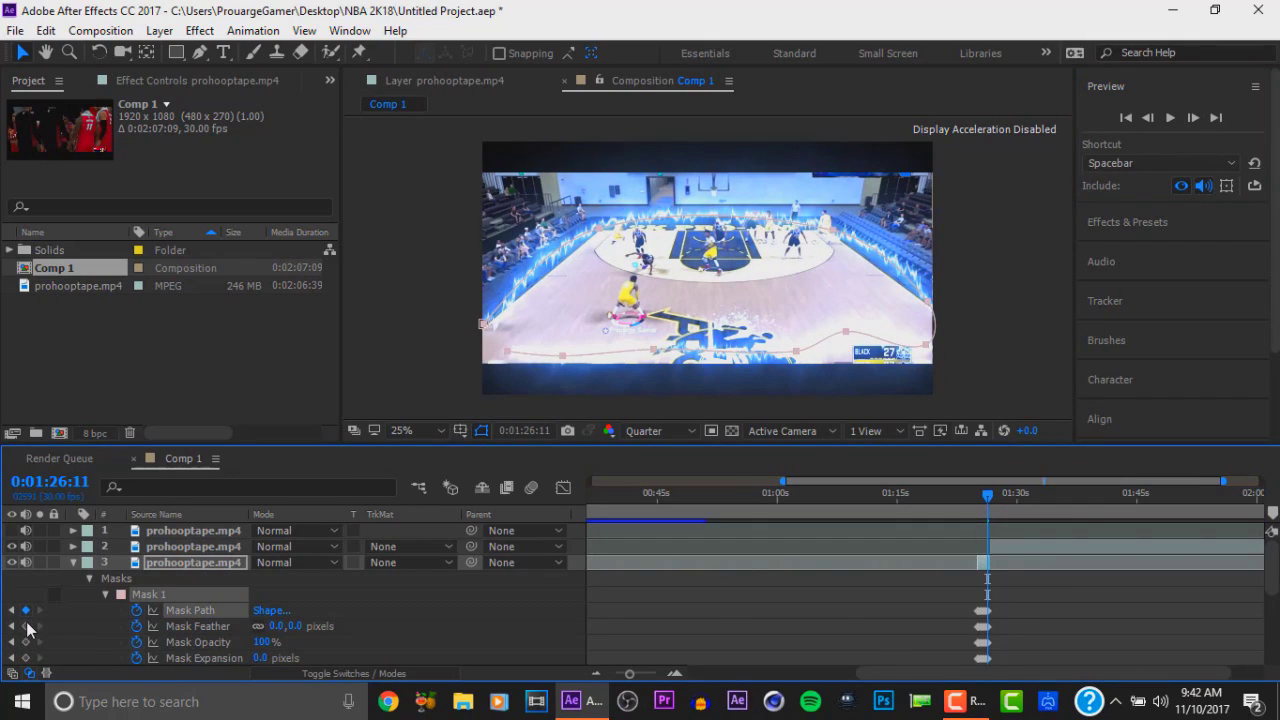
pyautogui.click(25, 626)
pyautogui.click(25, 642)
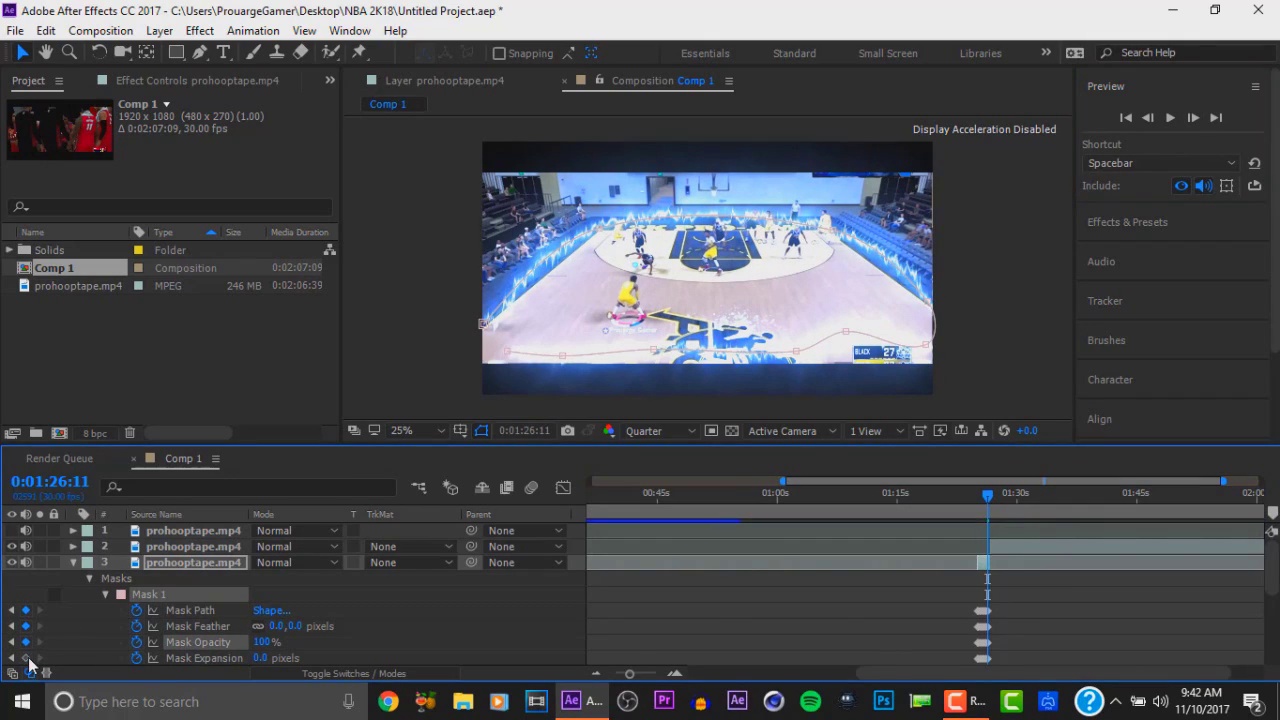
pyautogui.click(25, 658)
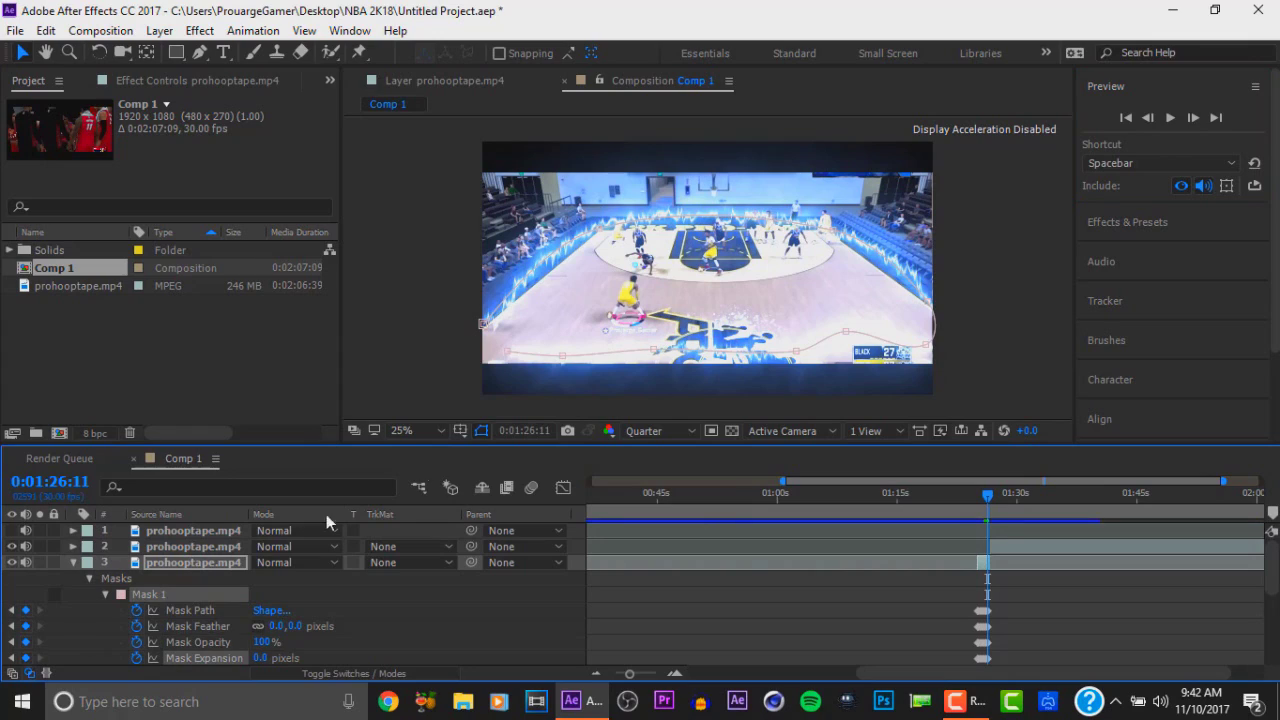
pyautogui.click(1191, 118)
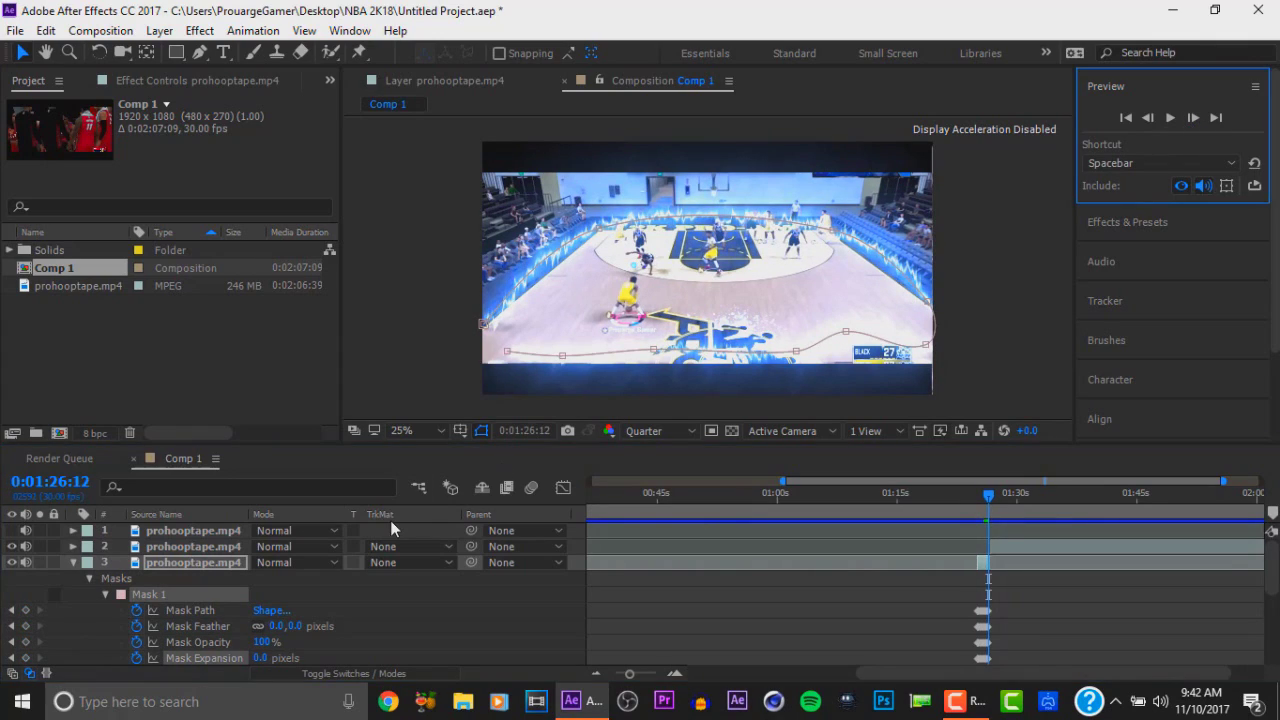
pyautogui.click(25, 610)
pyautogui.click(25, 626)
pyautogui.click(25, 642)
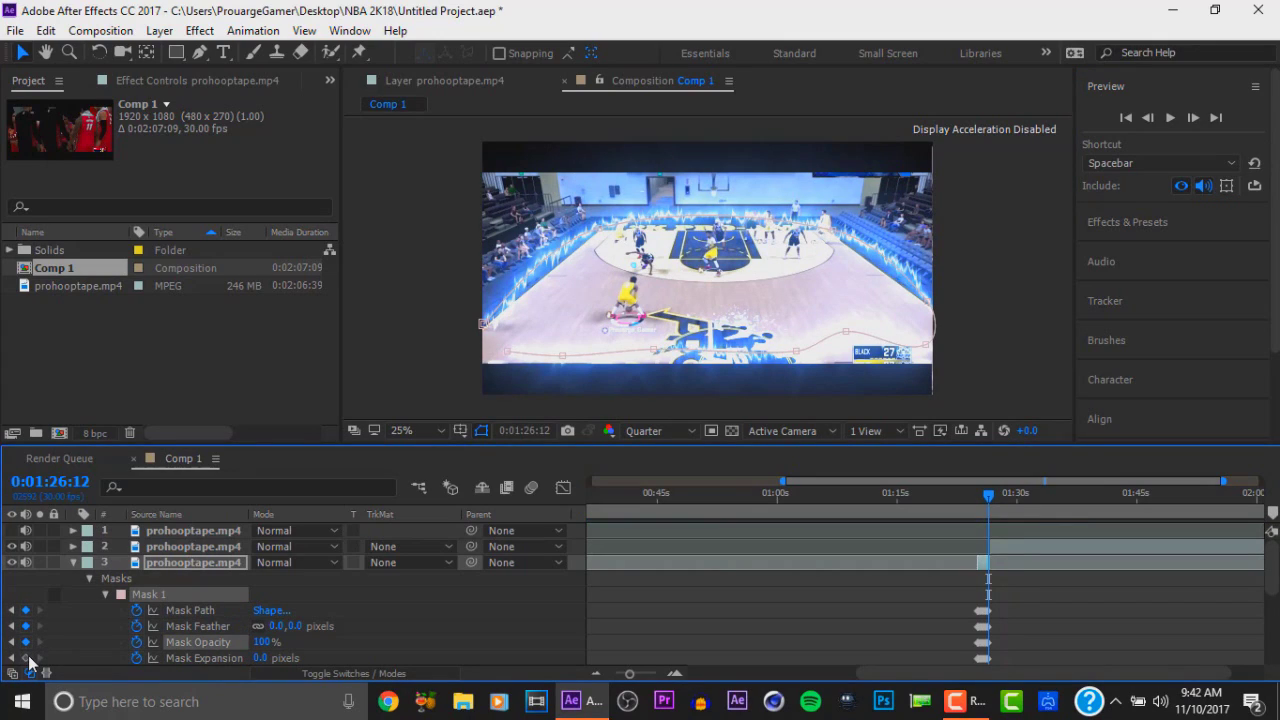
pyautogui.click(25, 658)
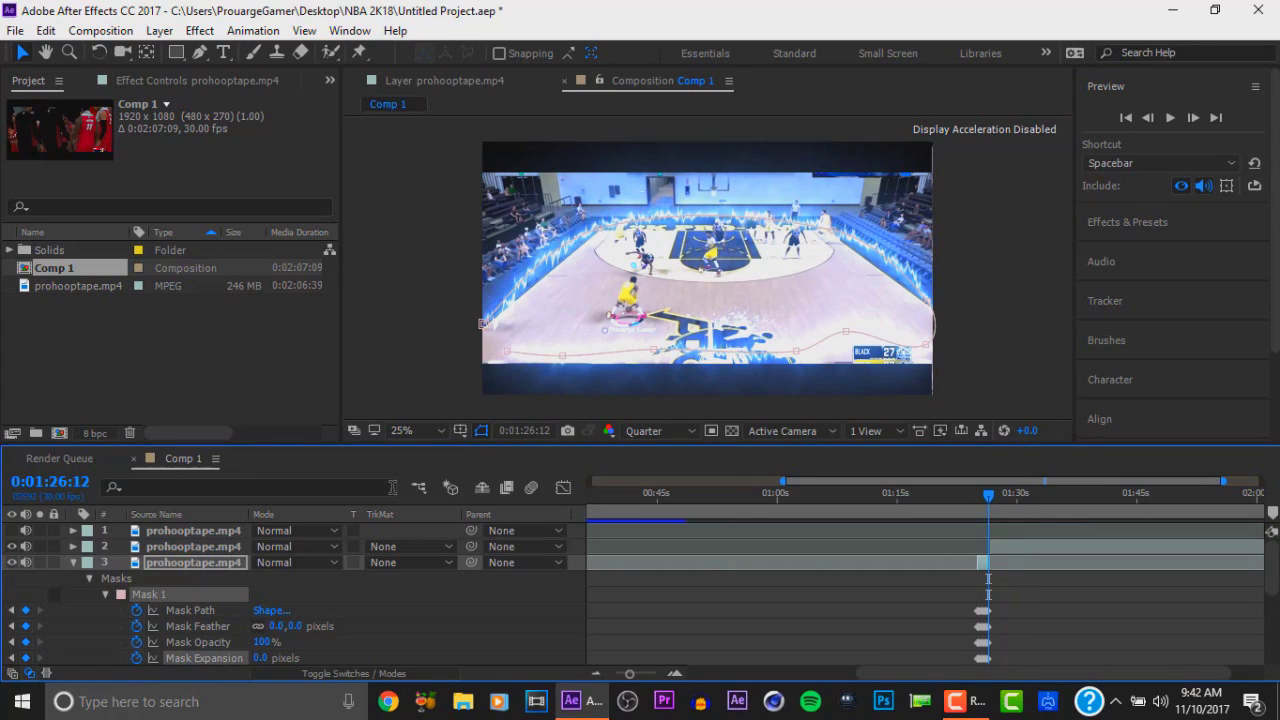
pyautogui.click(1191, 125)
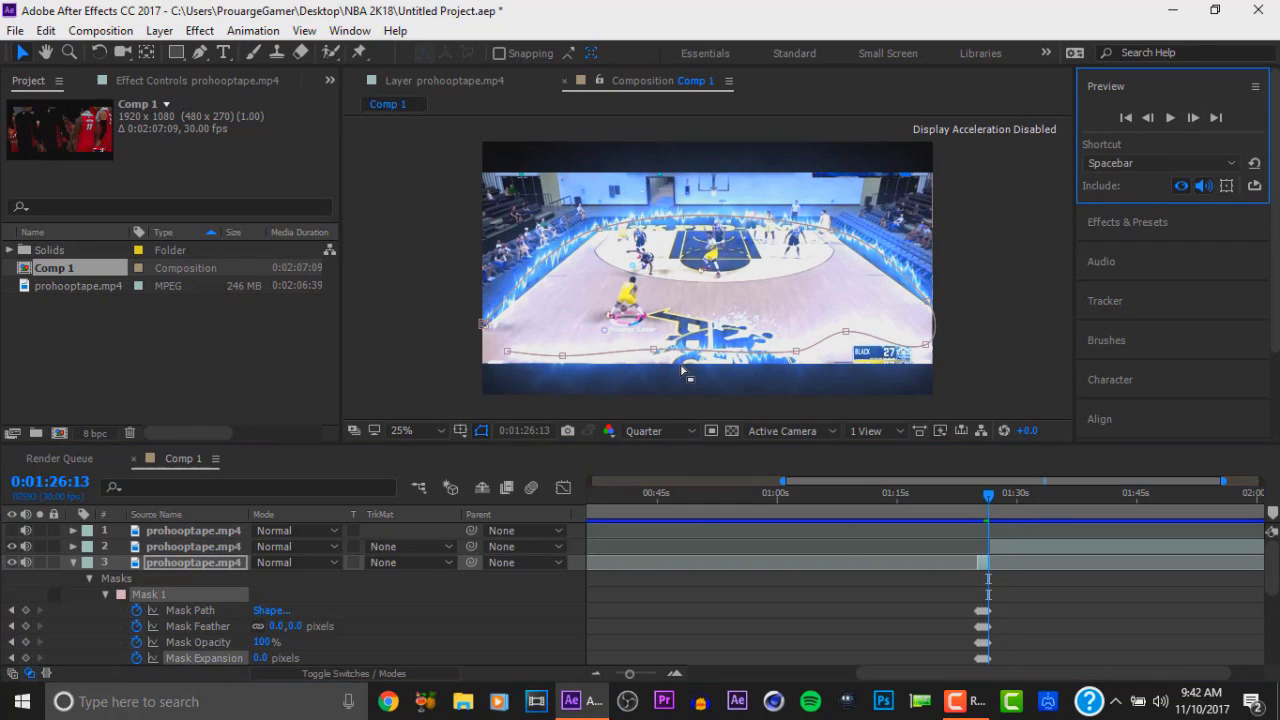
# Add all four Mask 1 property keyframes at 0:01:26:13 and 0:01:26:14.
pyautogui.click(25, 610)
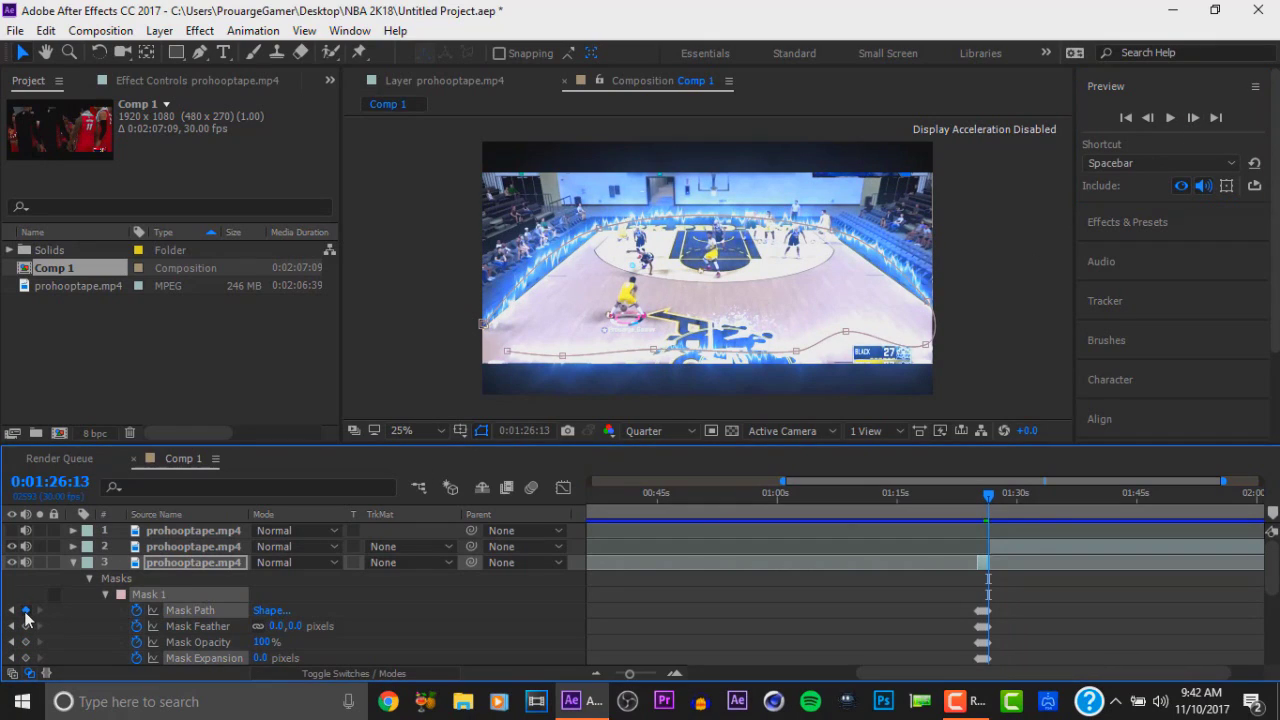
pyautogui.click(25, 626)
pyautogui.click(25, 642)
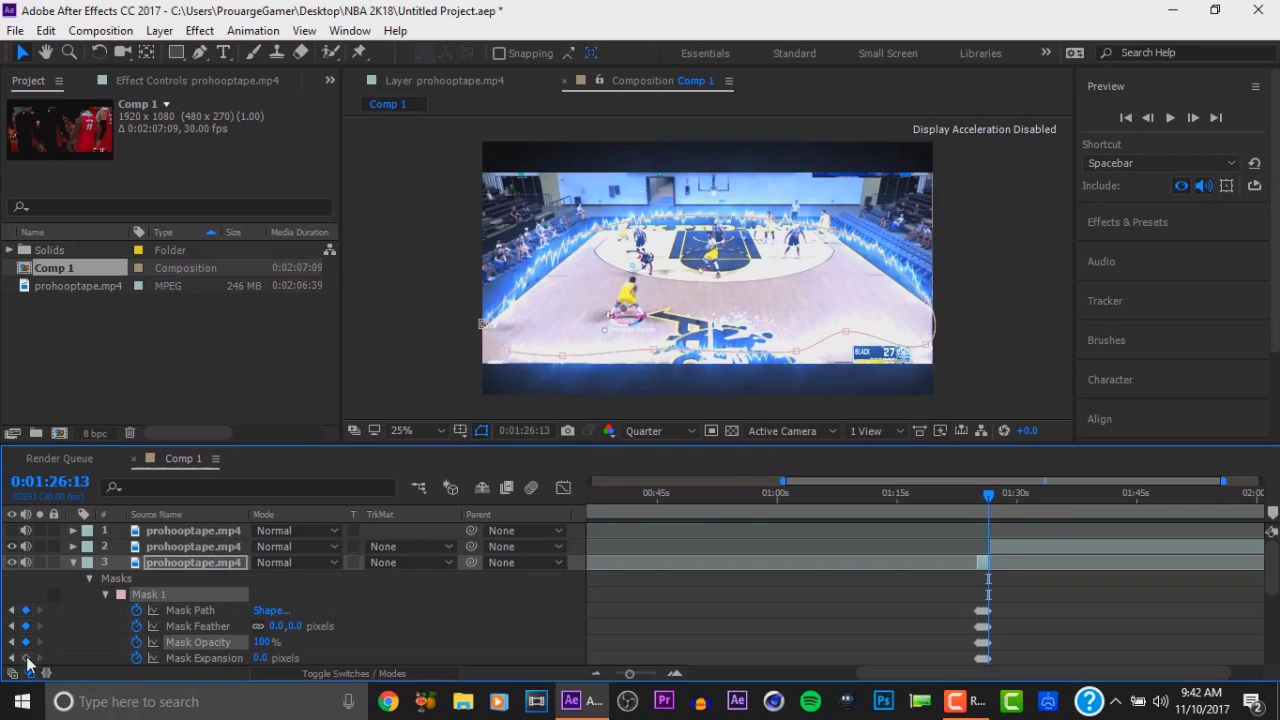
pyautogui.click(25, 658)
pyautogui.click(1191, 118)
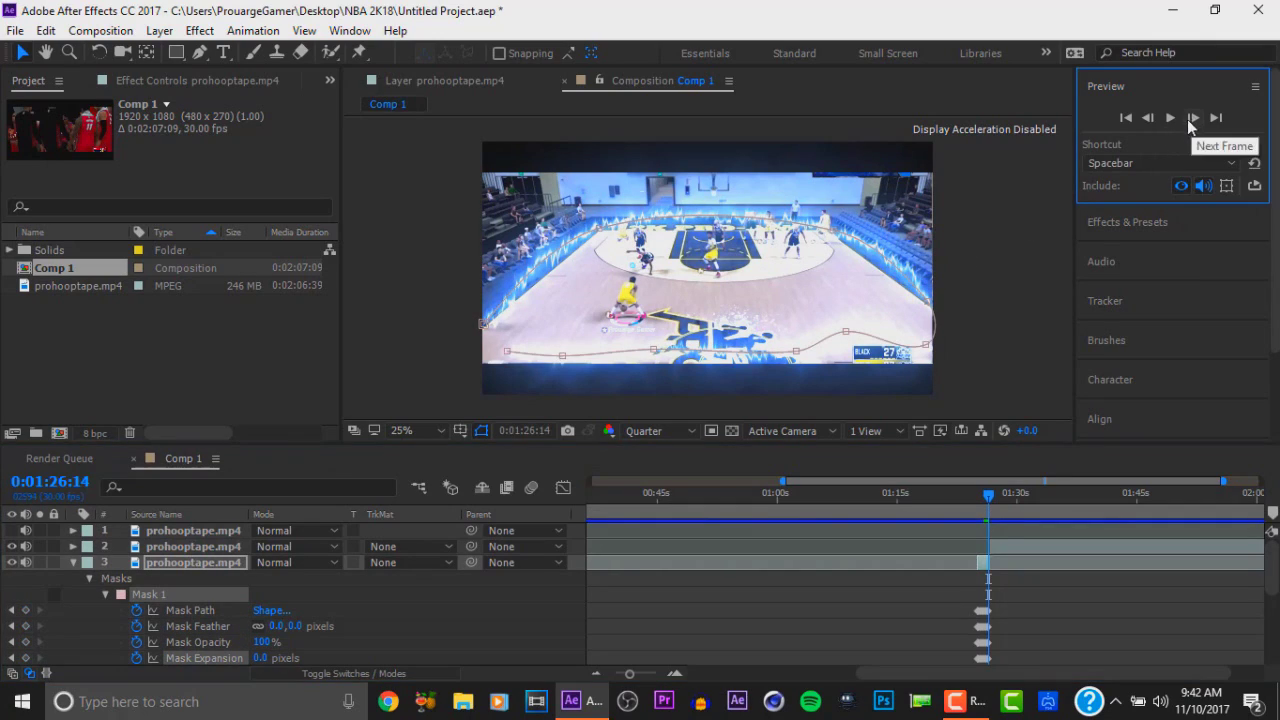
pyautogui.click(25, 610)
pyautogui.click(25, 626)
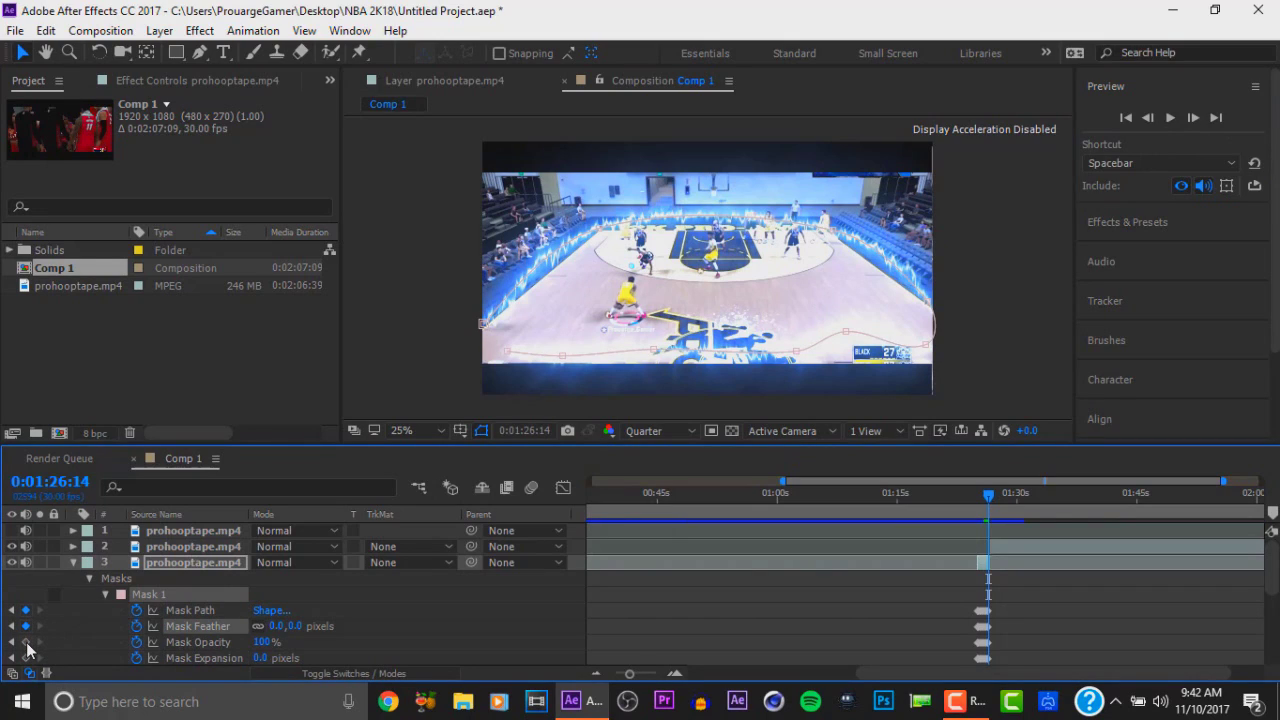
pyautogui.click(25, 642)
pyautogui.click(25, 658)
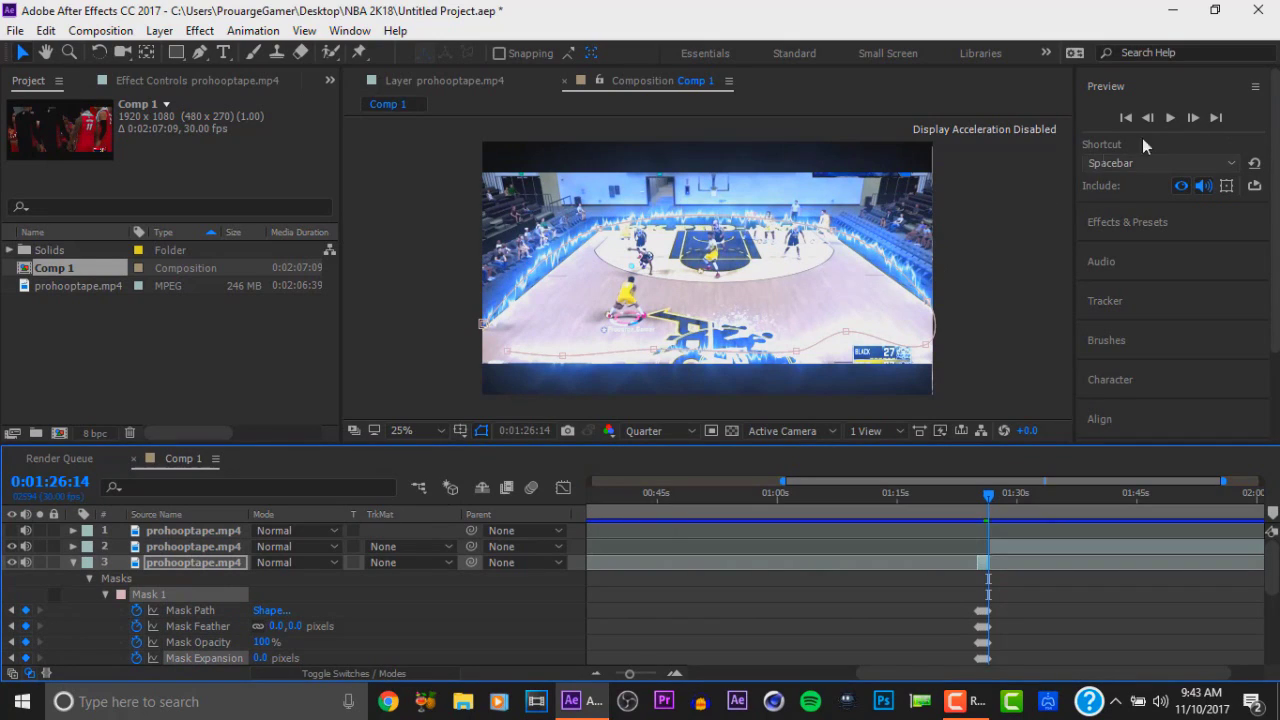
pyautogui.click(1191, 118)
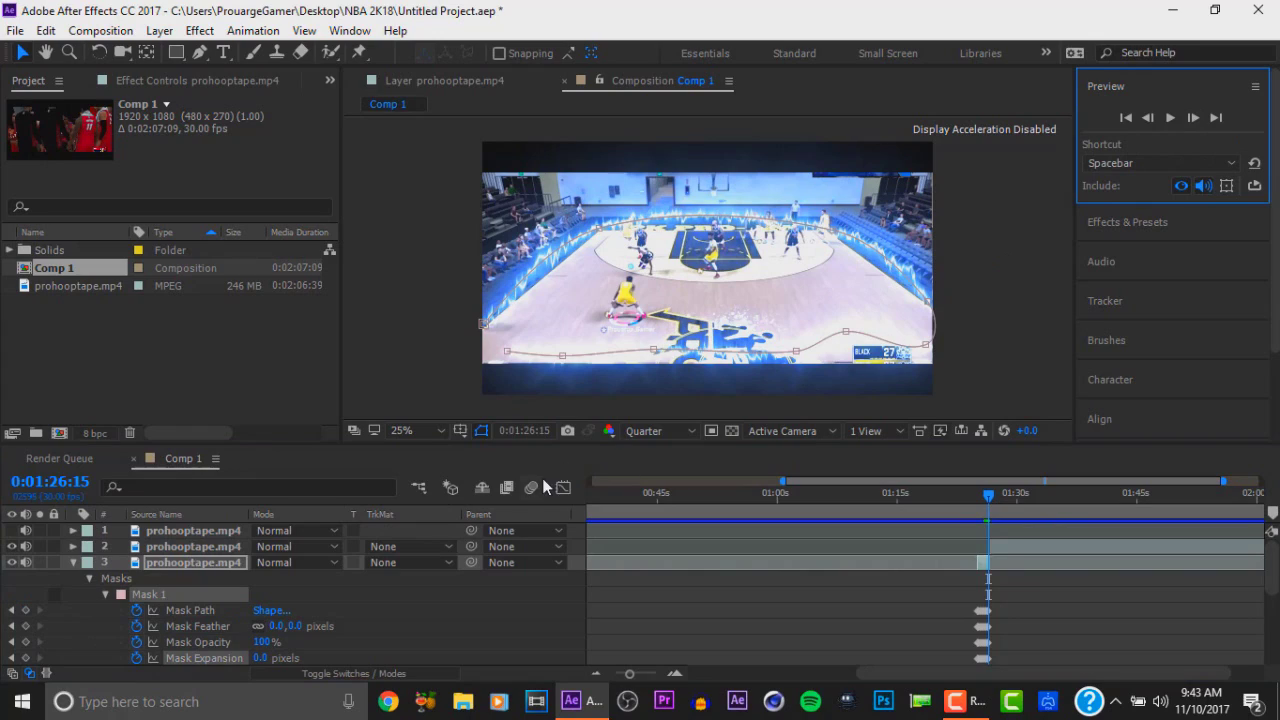
# Add all four Mask 1 property keyframes at 0:01:26:15 and 0:01:26:16.
pyautogui.click(25, 610)
pyautogui.click(25, 626)
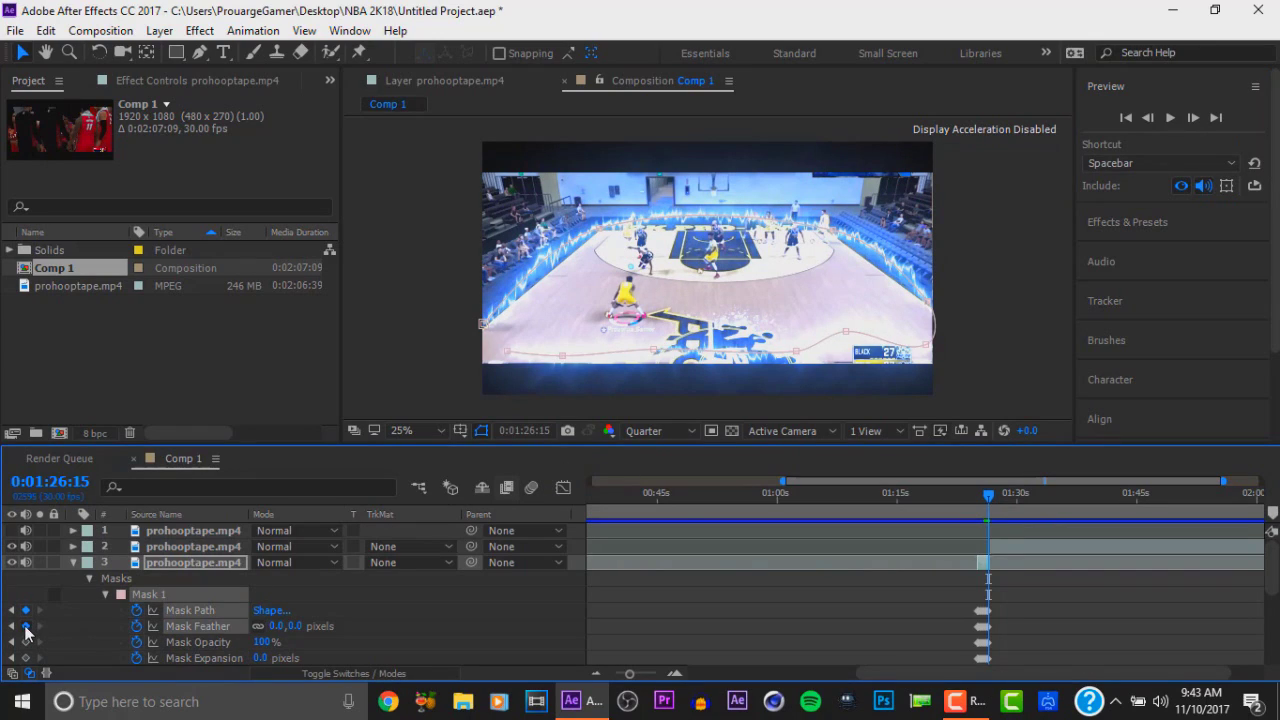
pyautogui.click(25, 642)
pyautogui.click(25, 658)
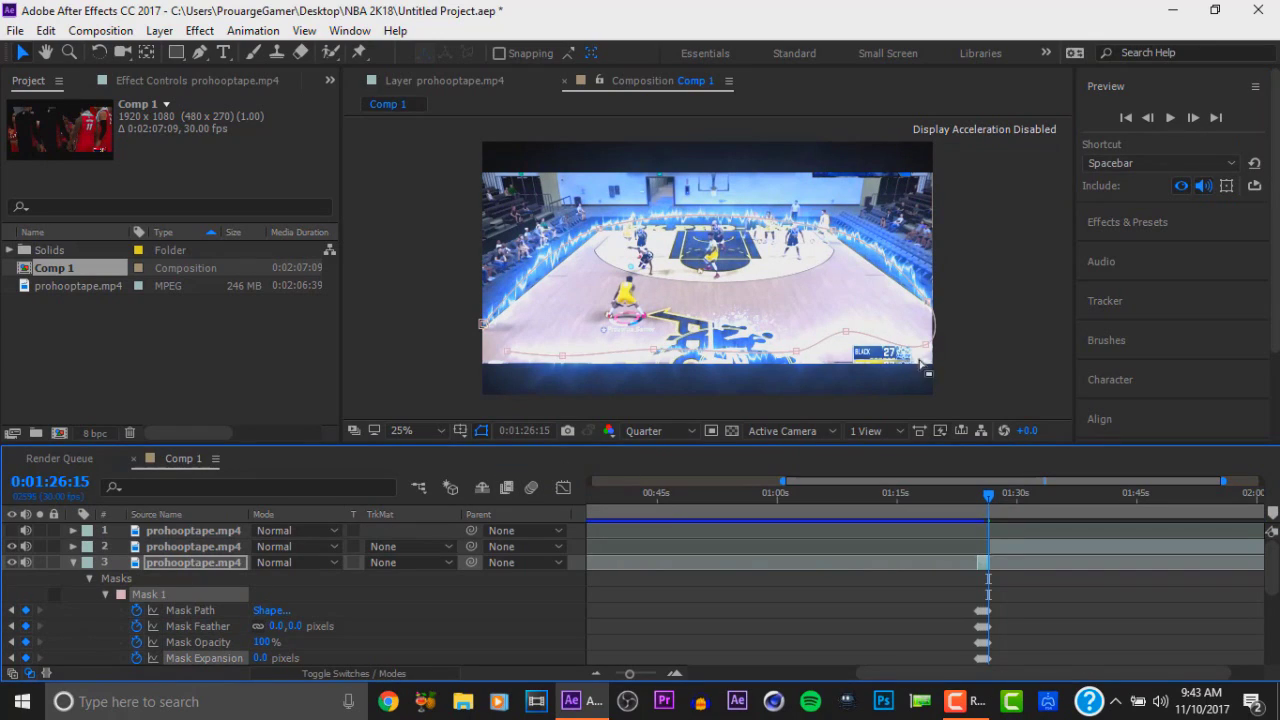
pyautogui.click(1192, 116)
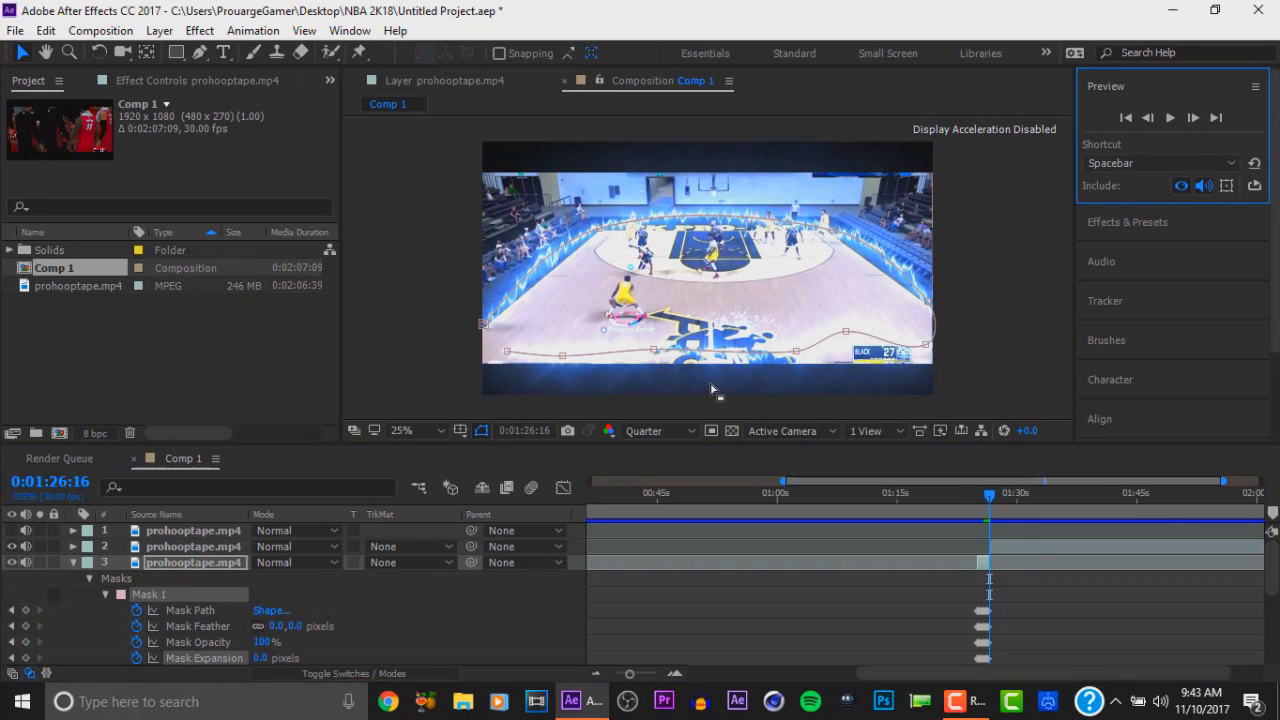
pyautogui.click(25, 610)
pyautogui.click(25, 626)
pyautogui.click(25, 642)
pyautogui.click(25, 658)
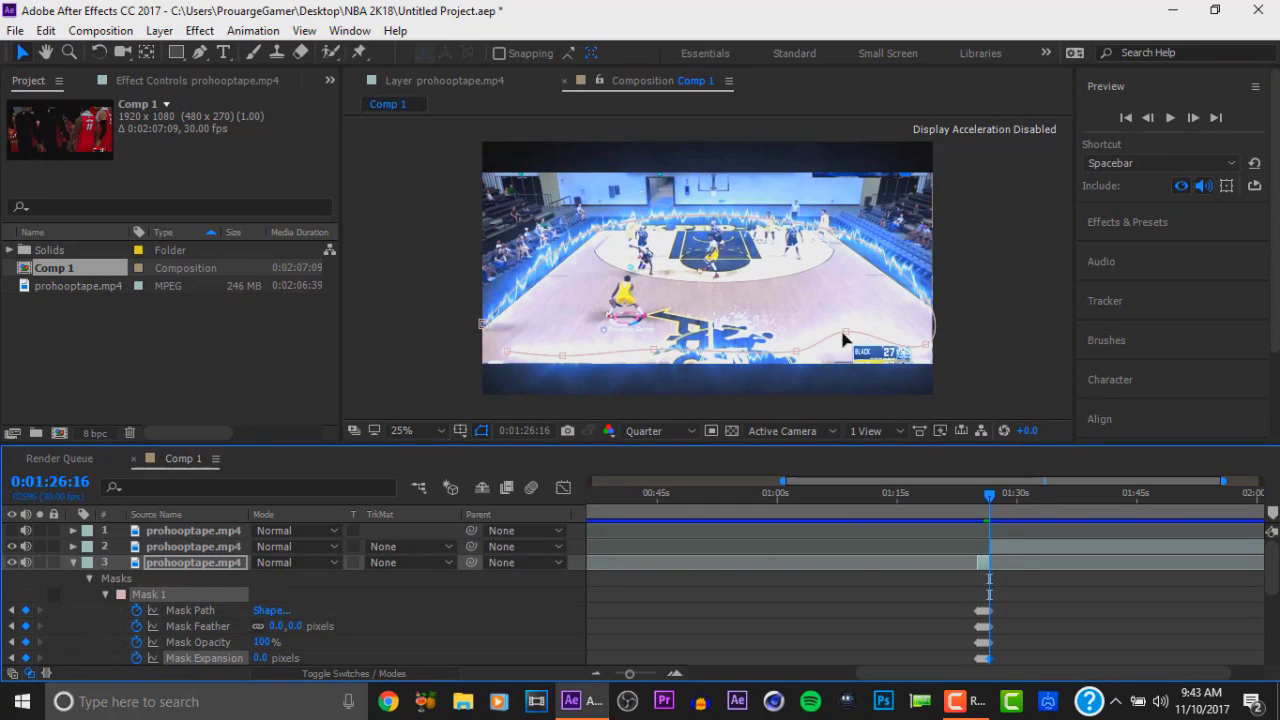
# Add mask path, feather, opacity and expansion keyframes at 0:01:26:17 and 0:01:26:18.
pyautogui.click(1193, 117)
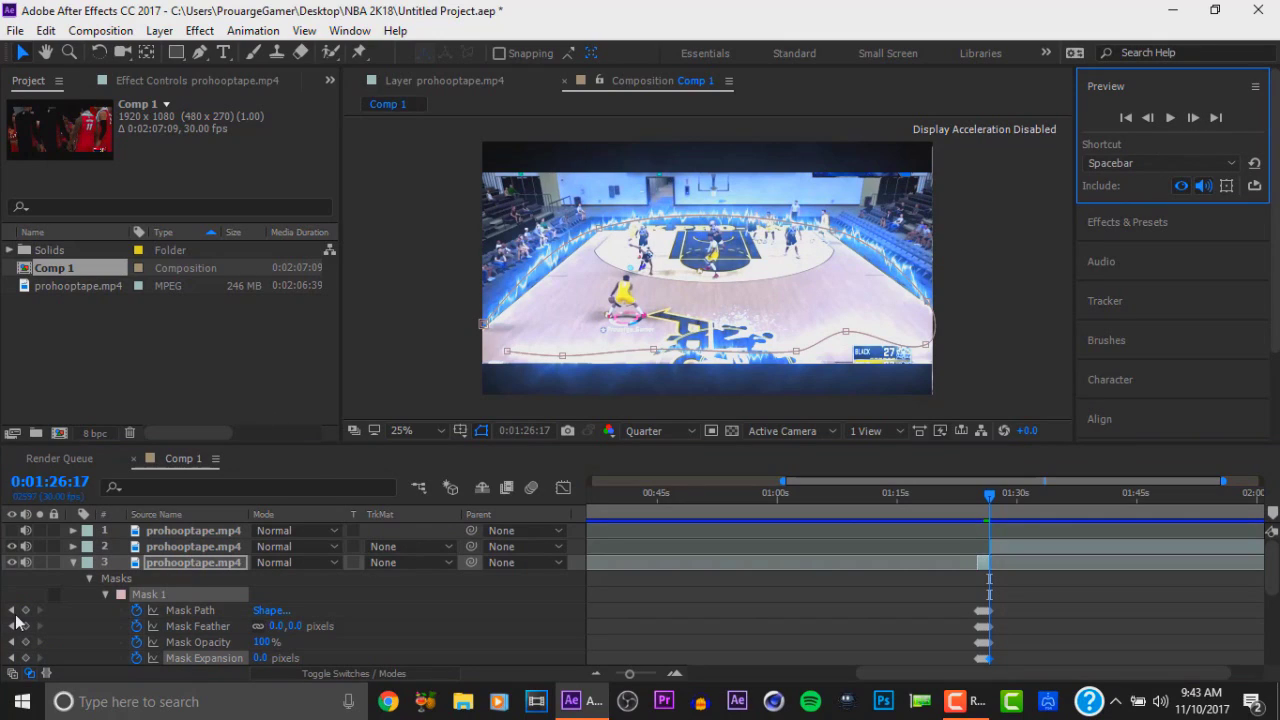
pyautogui.click(25, 610)
pyautogui.click(25, 626)
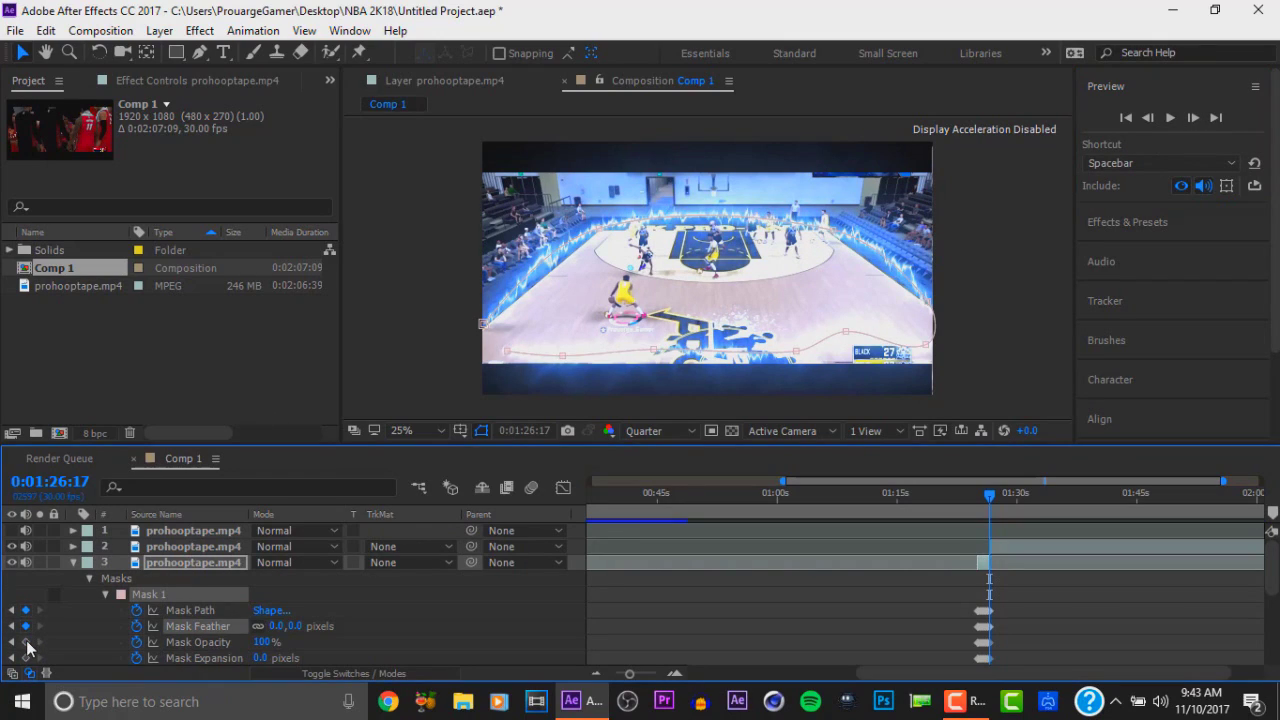
pyautogui.click(25, 642)
pyautogui.click(25, 658)
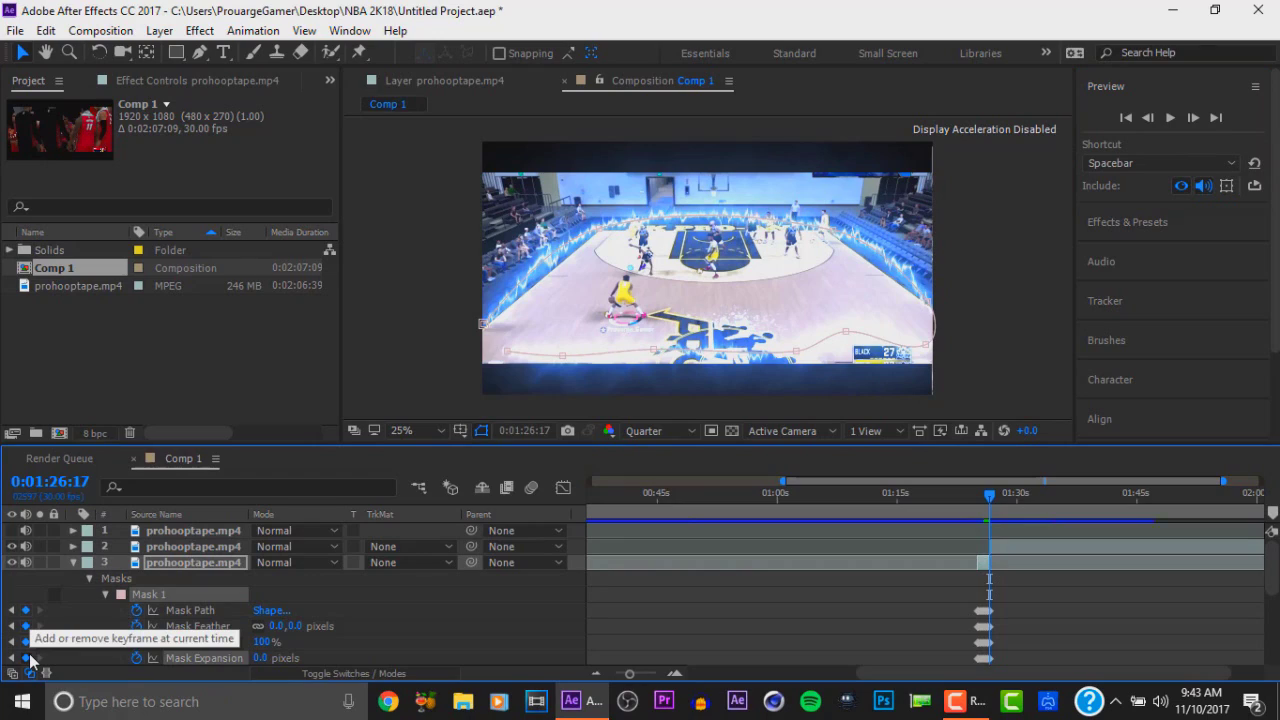
pyautogui.click(1192, 118)
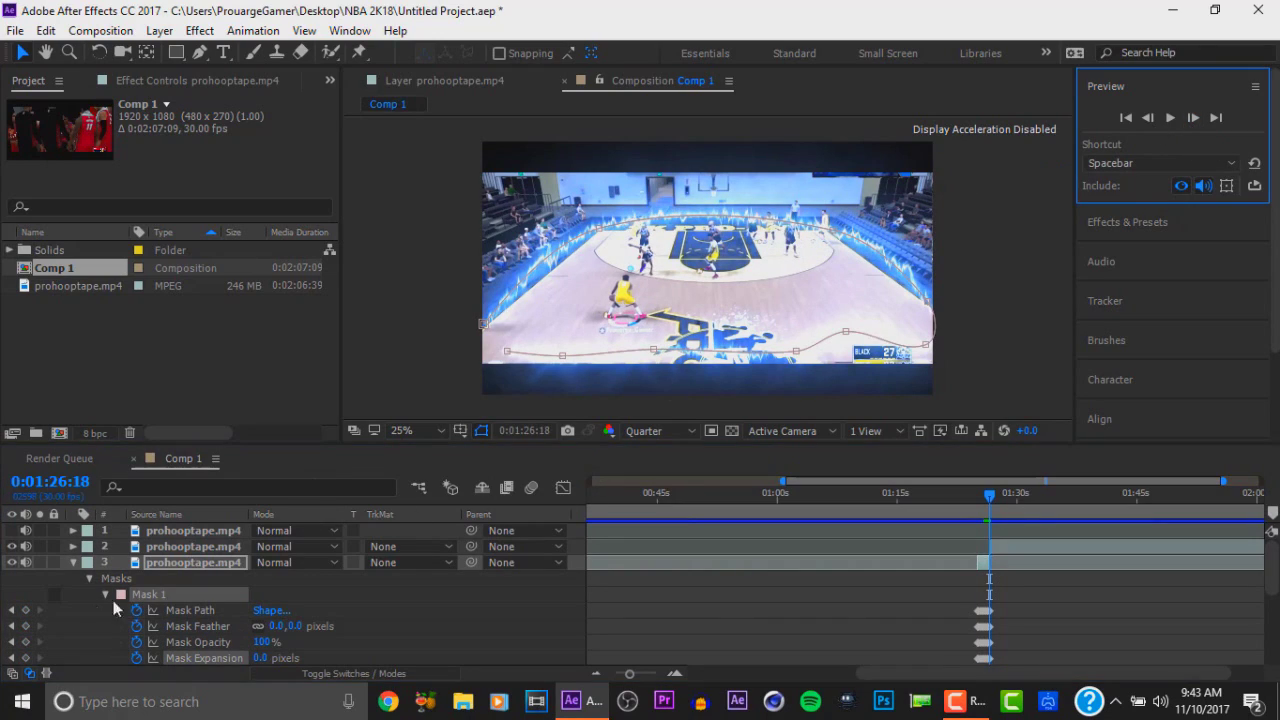
pyautogui.click(25, 610)
pyautogui.click(25, 626)
pyautogui.click(25, 642)
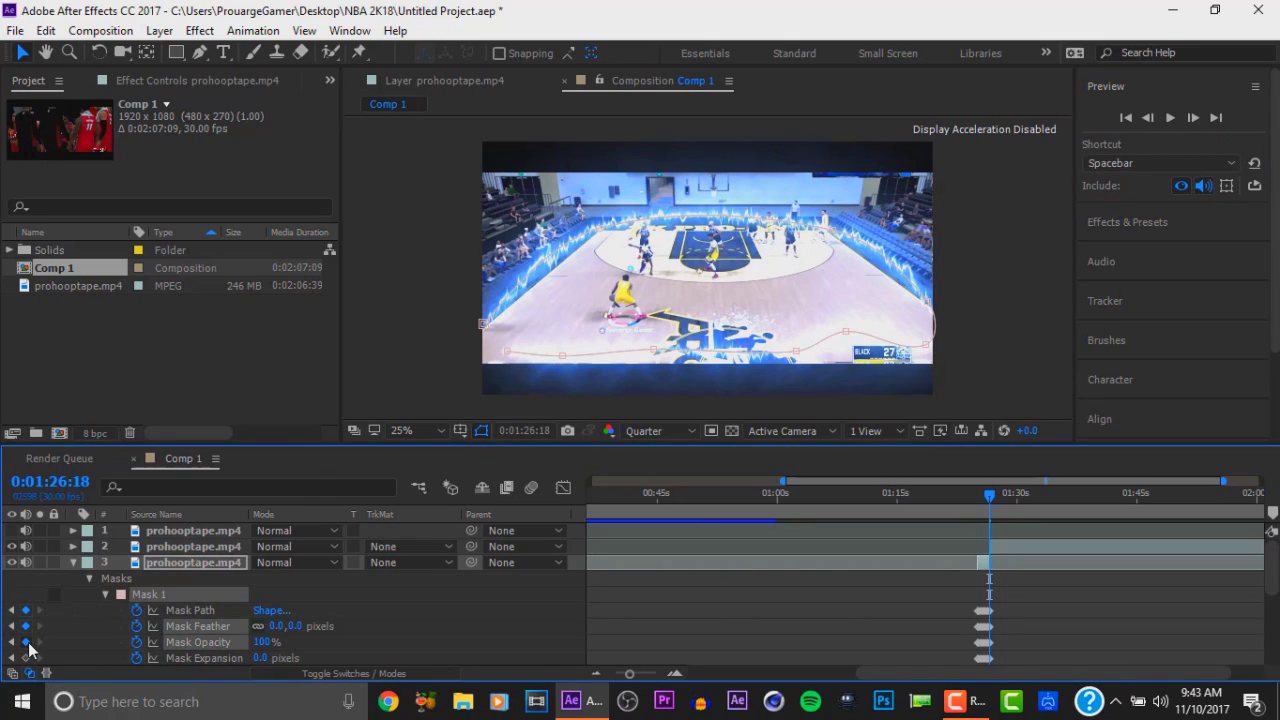
pyautogui.click(25, 658)
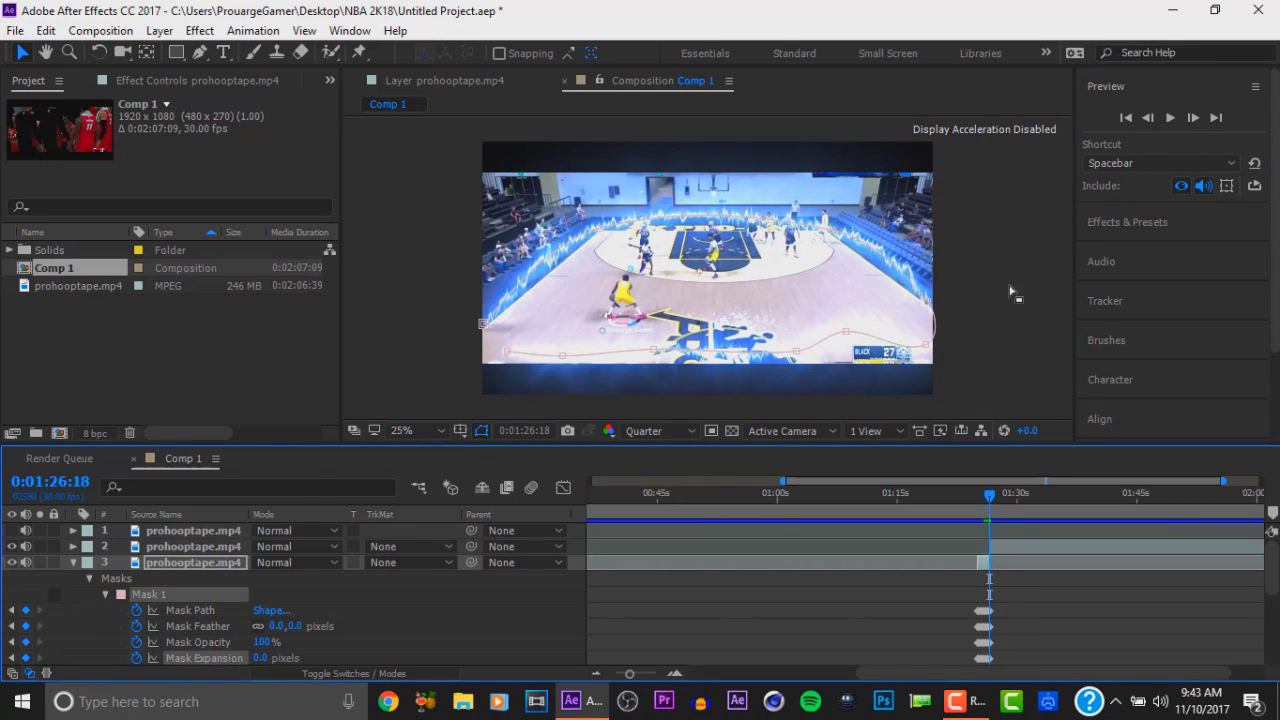
# Add all four mask property keyframes at 0:01:26:19 and 0:01:26:20.
pyautogui.click(1192, 118)
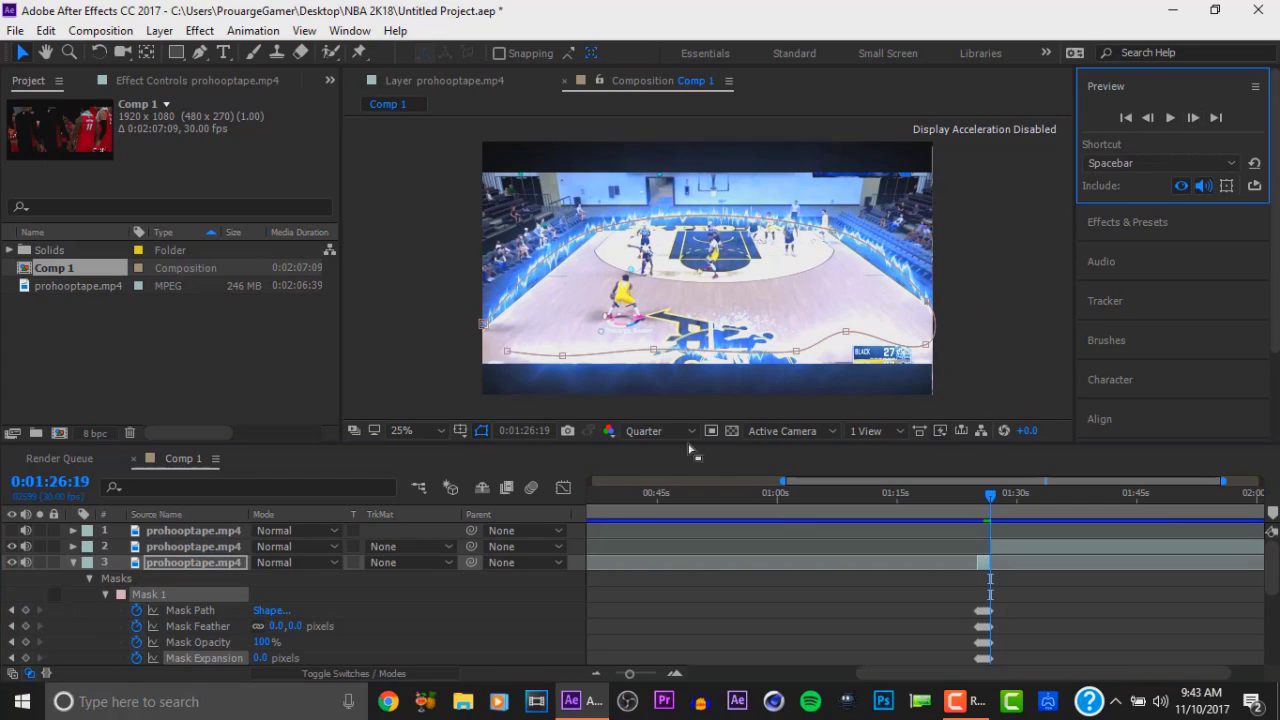
pyautogui.click(25, 610)
pyautogui.click(25, 626)
pyautogui.click(25, 642)
pyautogui.click(25, 658)
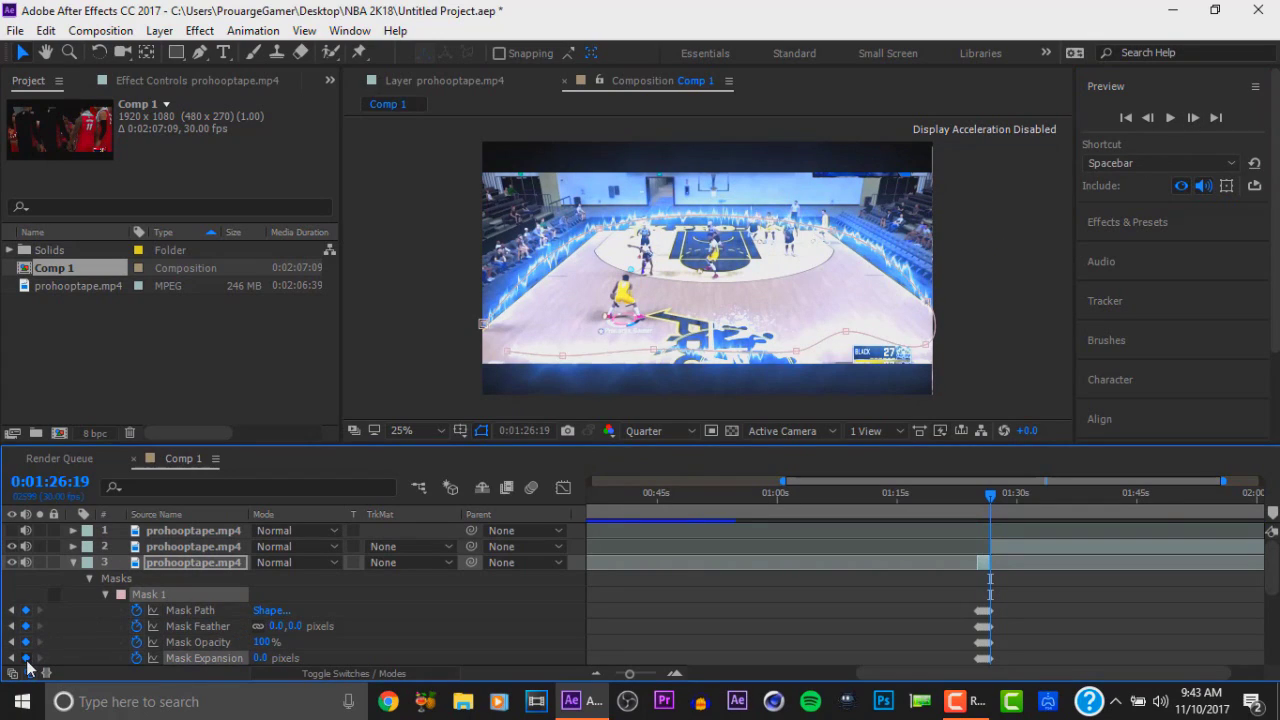
pyautogui.click(1193, 118)
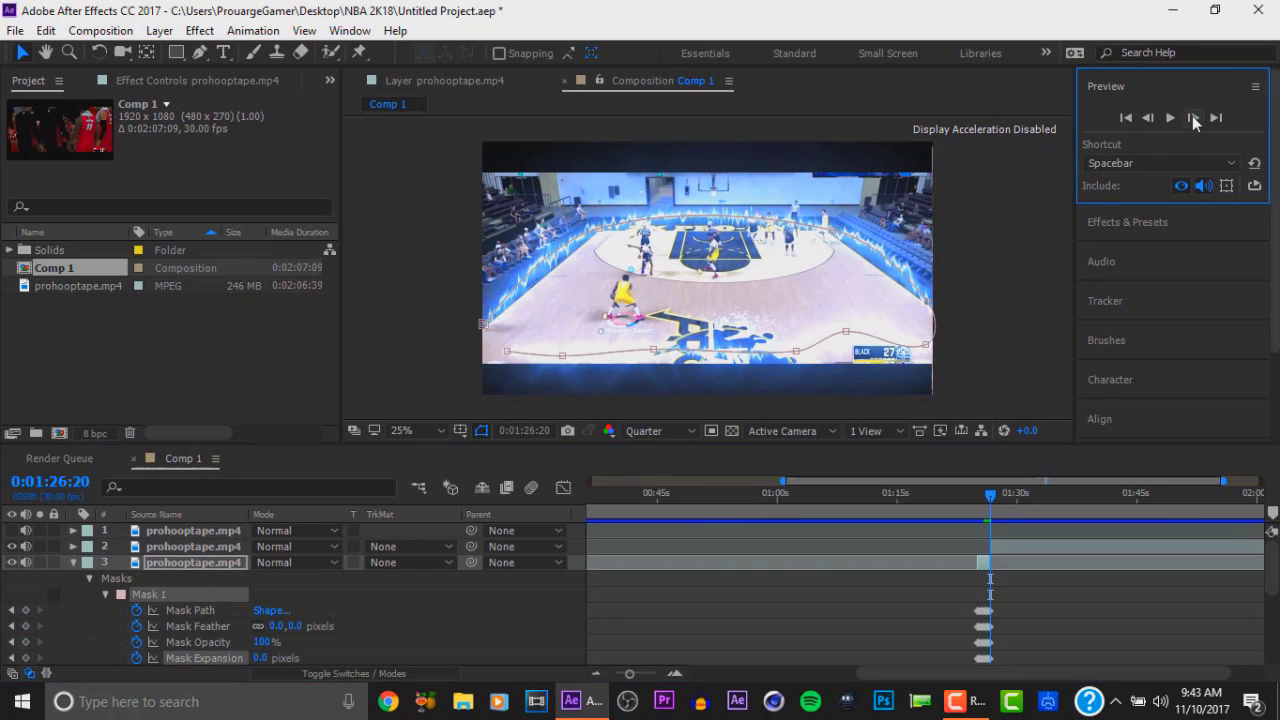
pyautogui.click(25, 610)
pyautogui.click(25, 626)
pyautogui.click(25, 642)
pyautogui.click(25, 658)
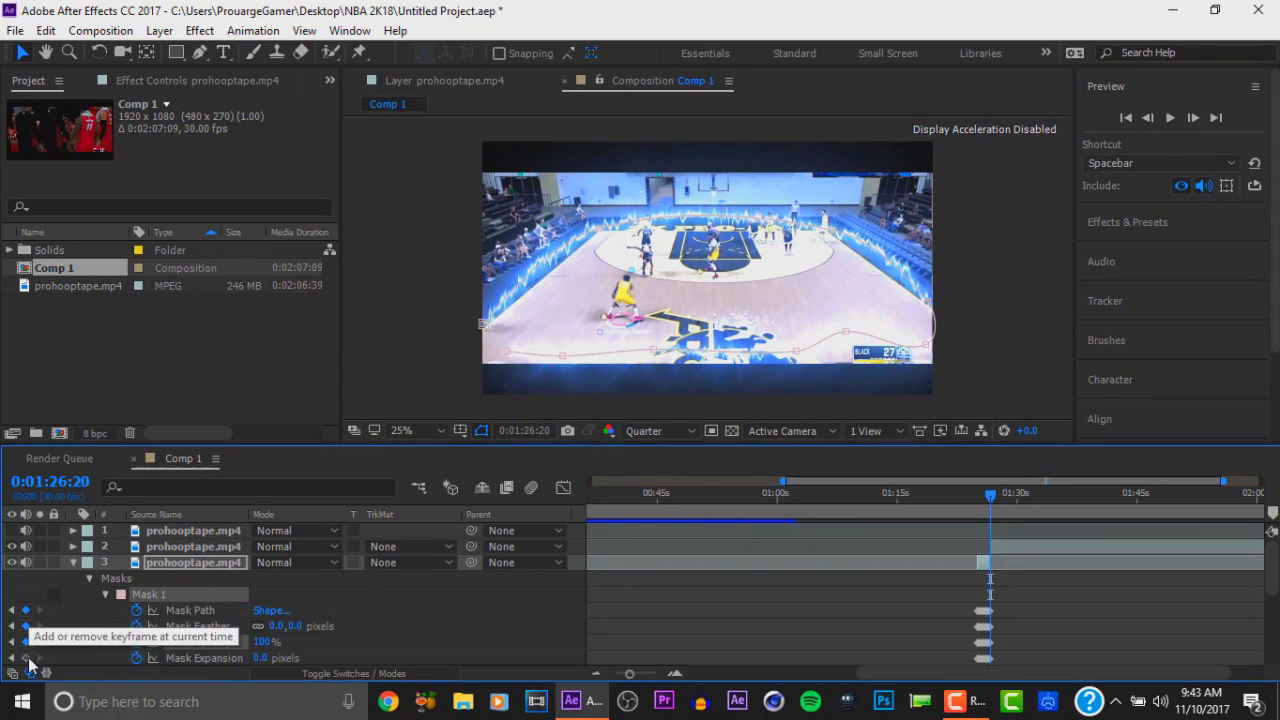
pyautogui.click(1191, 119)
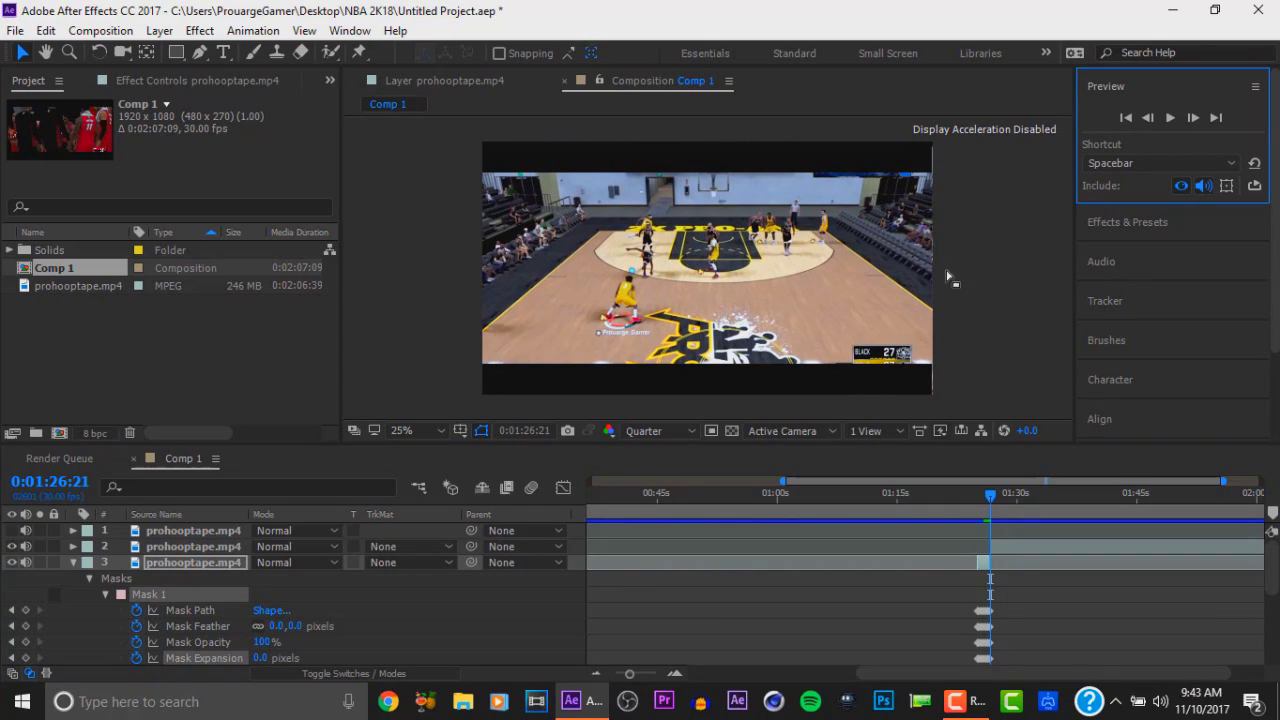
# Collapse layer 3's mask properties and step frame by frame around 1:25 to inspect the glow.
pyautogui.click(89, 578)
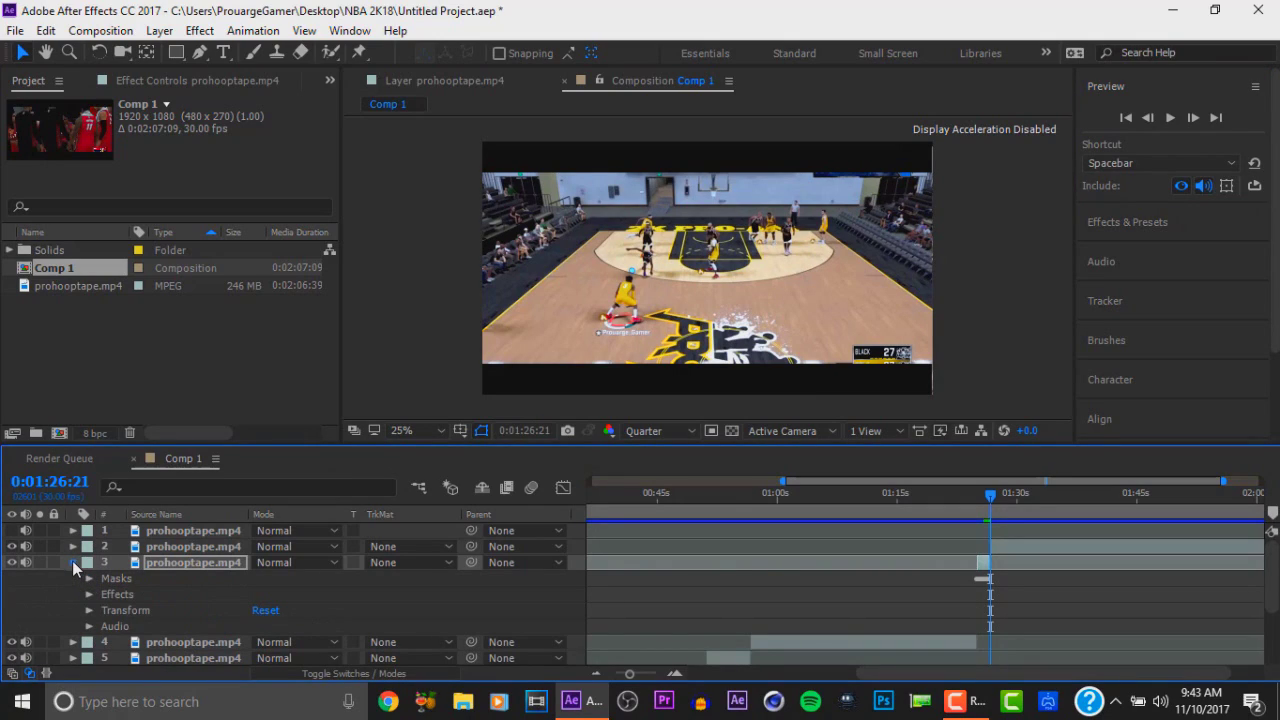
pyautogui.click(72, 562)
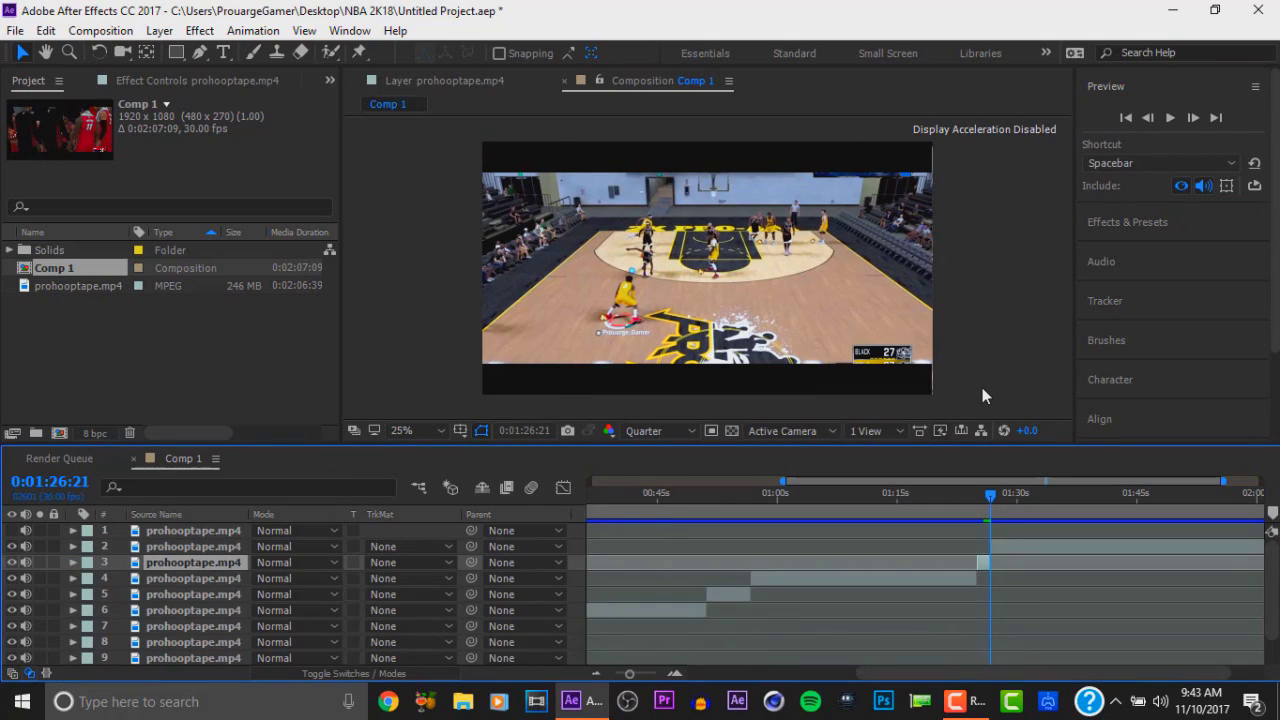
pyautogui.moveTo(982, 497); pyautogui.dragTo(980, 495)
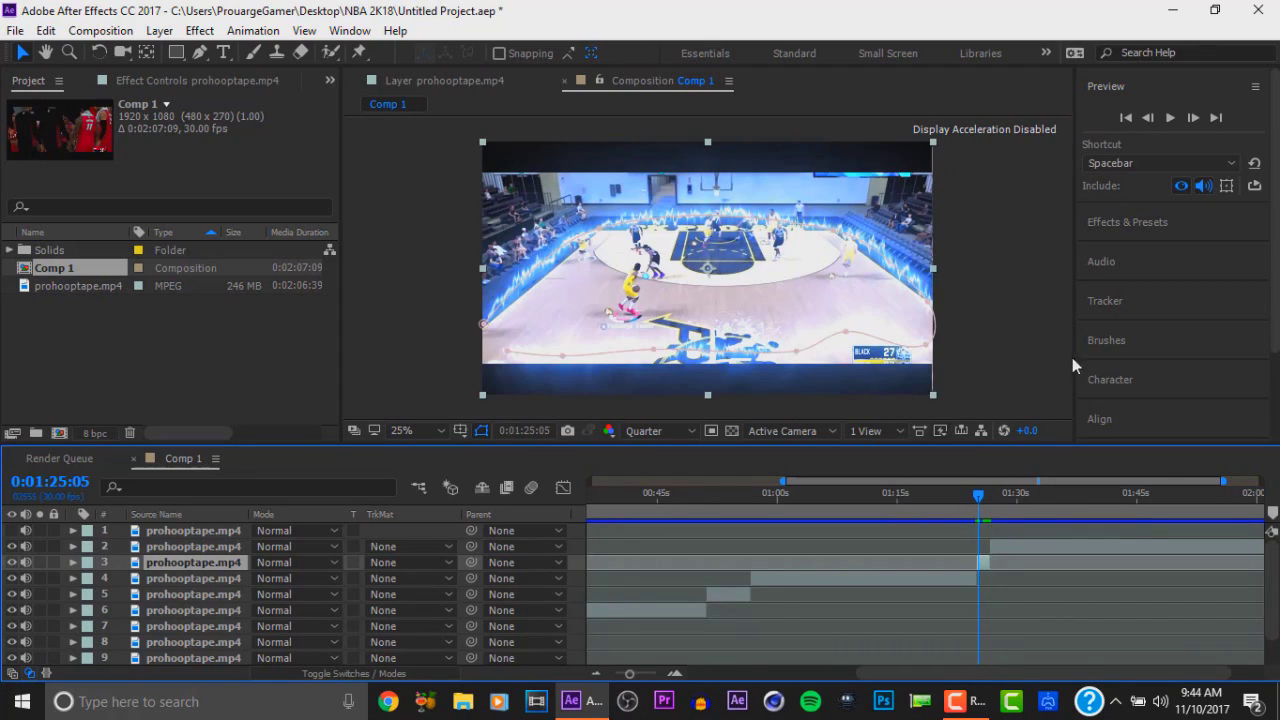
pyautogui.click(1148, 118)
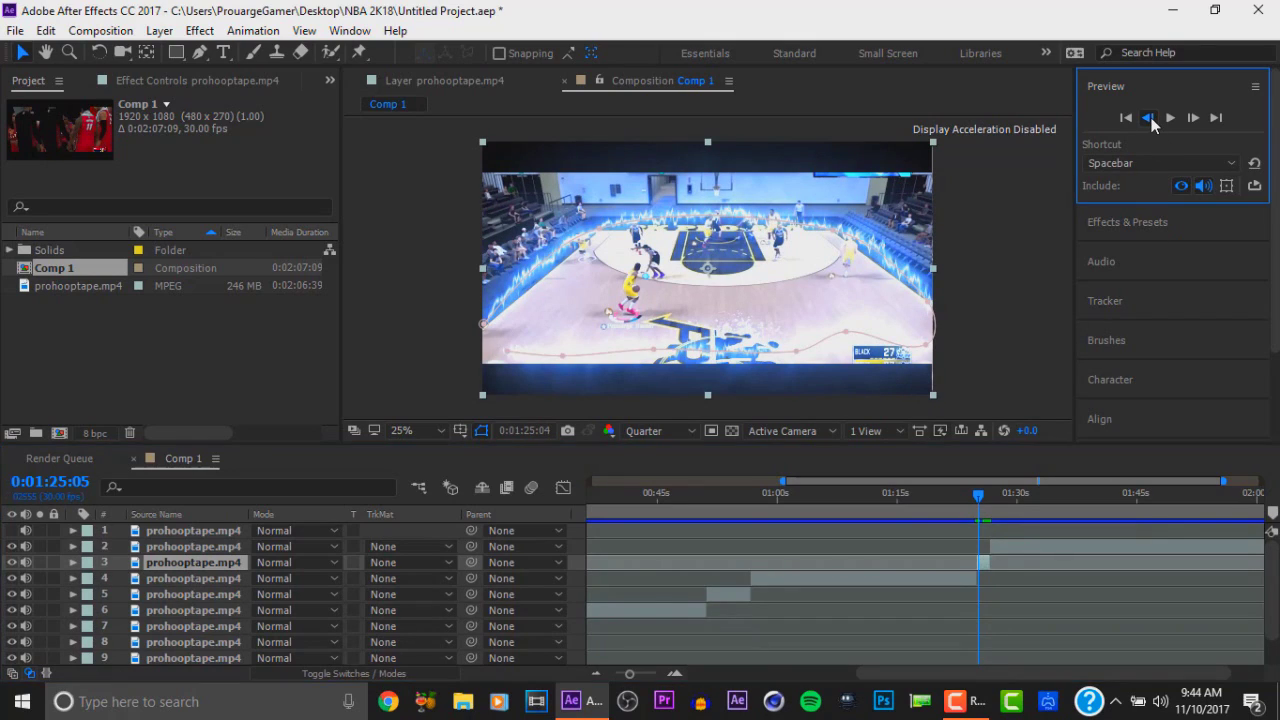
pyautogui.click(1148, 118)
pyautogui.click(1148, 118)
pyautogui.click(1148, 118)
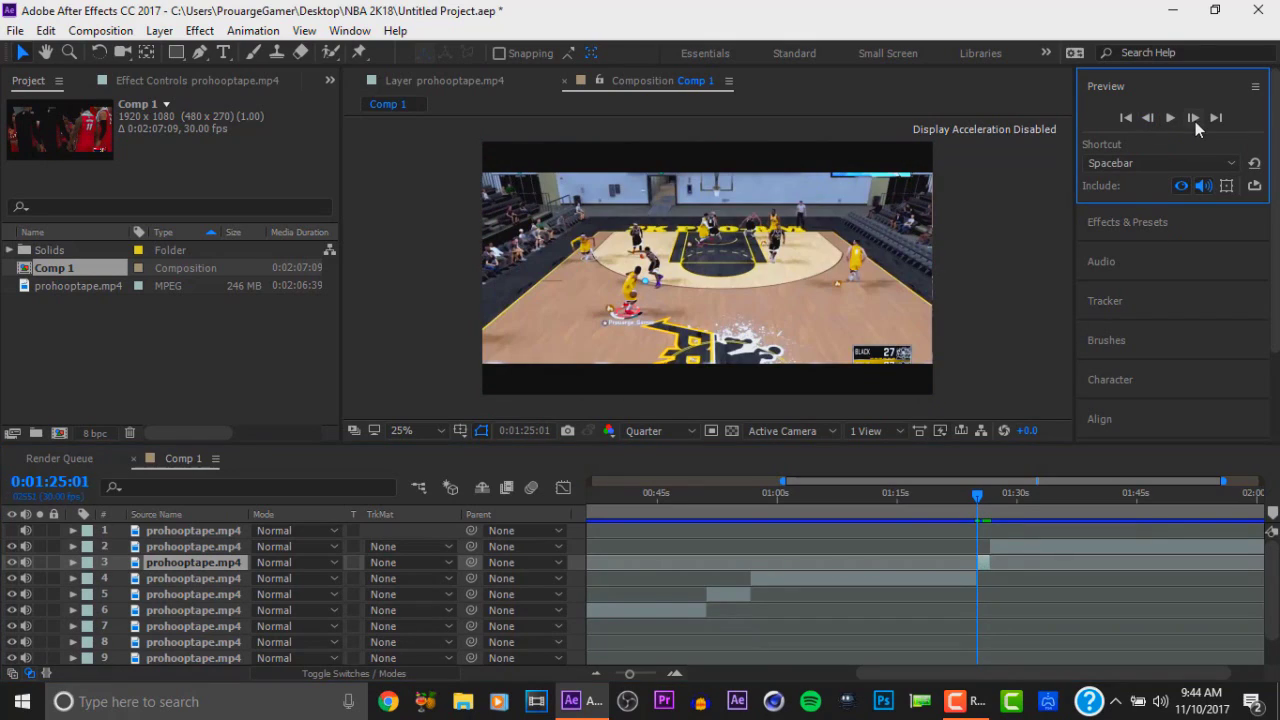
pyautogui.click(1194, 118)
pyautogui.click(1194, 118)
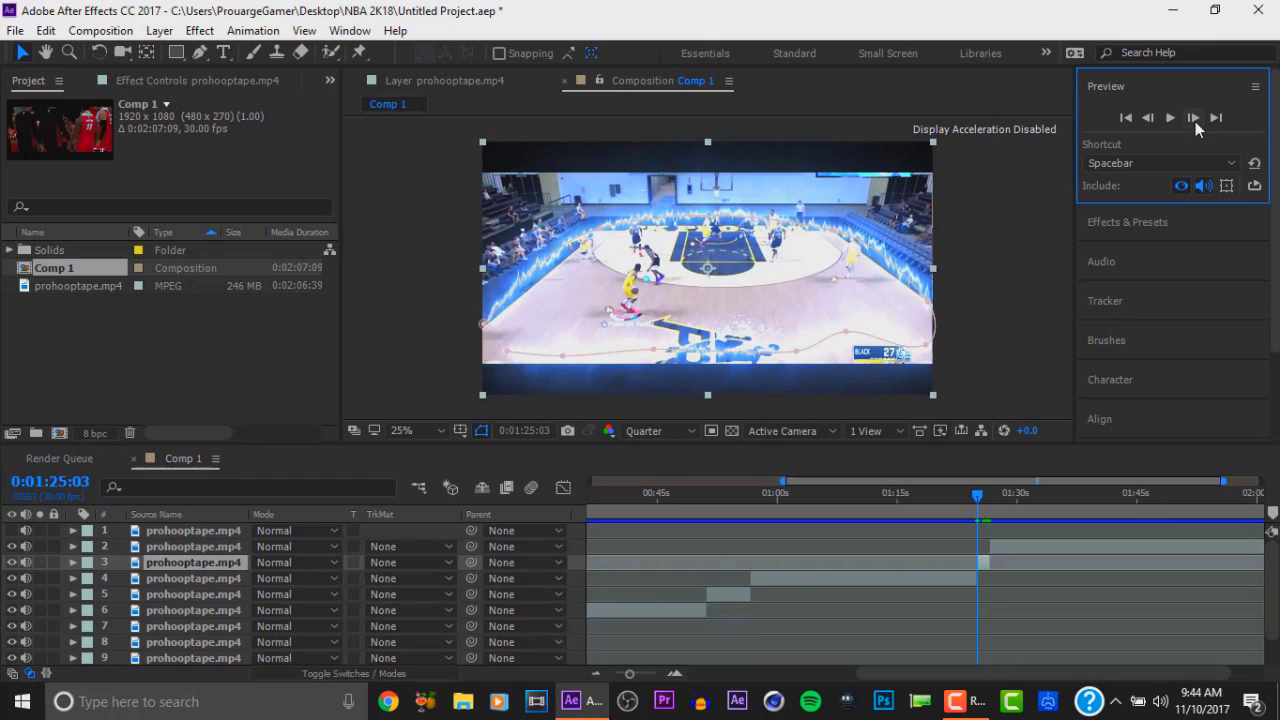
# Deselect layer 3, play the composition back, and return to 0:01:26:07.
pyautogui.click(1016, 313)
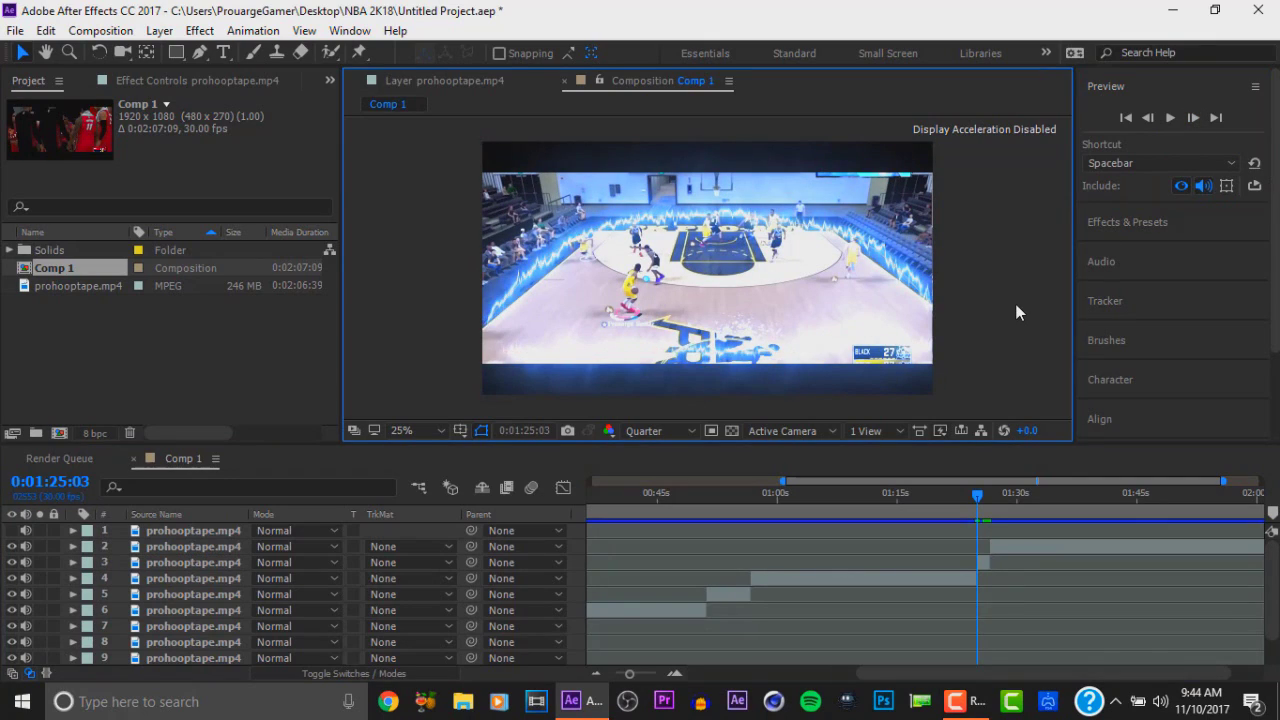
pyautogui.click(1170, 118)
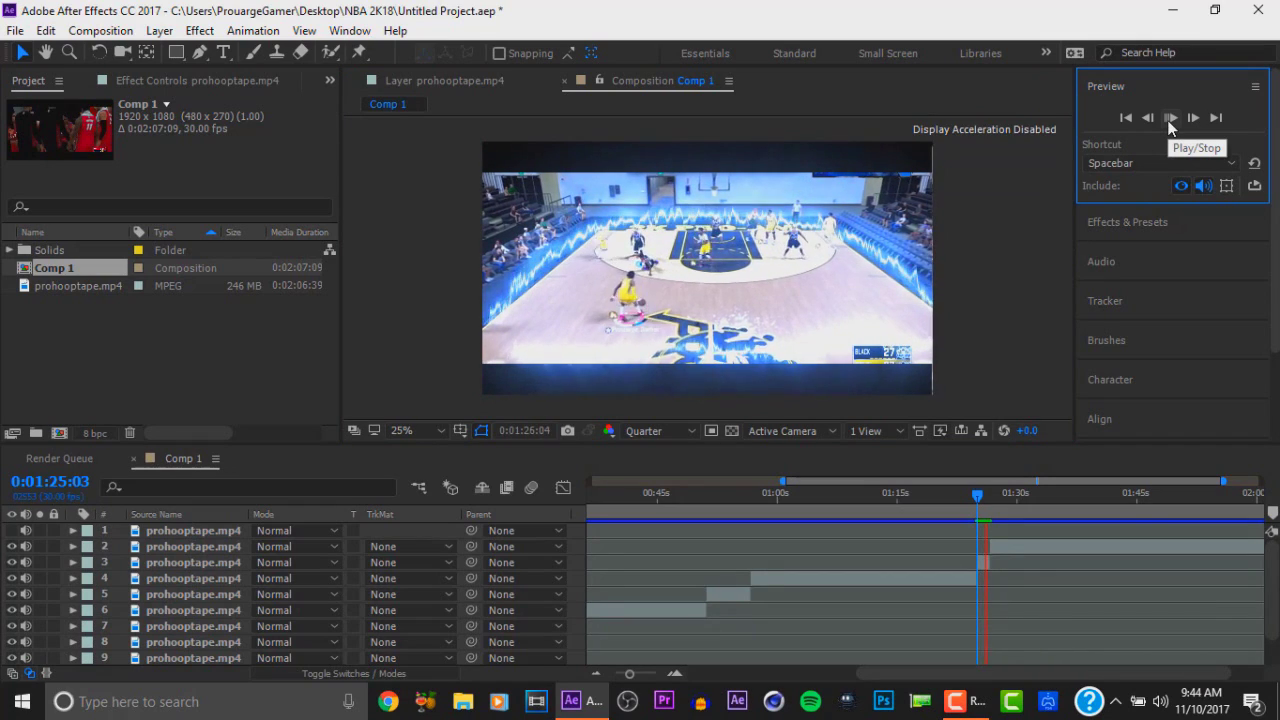
pyautogui.click(1170, 118)
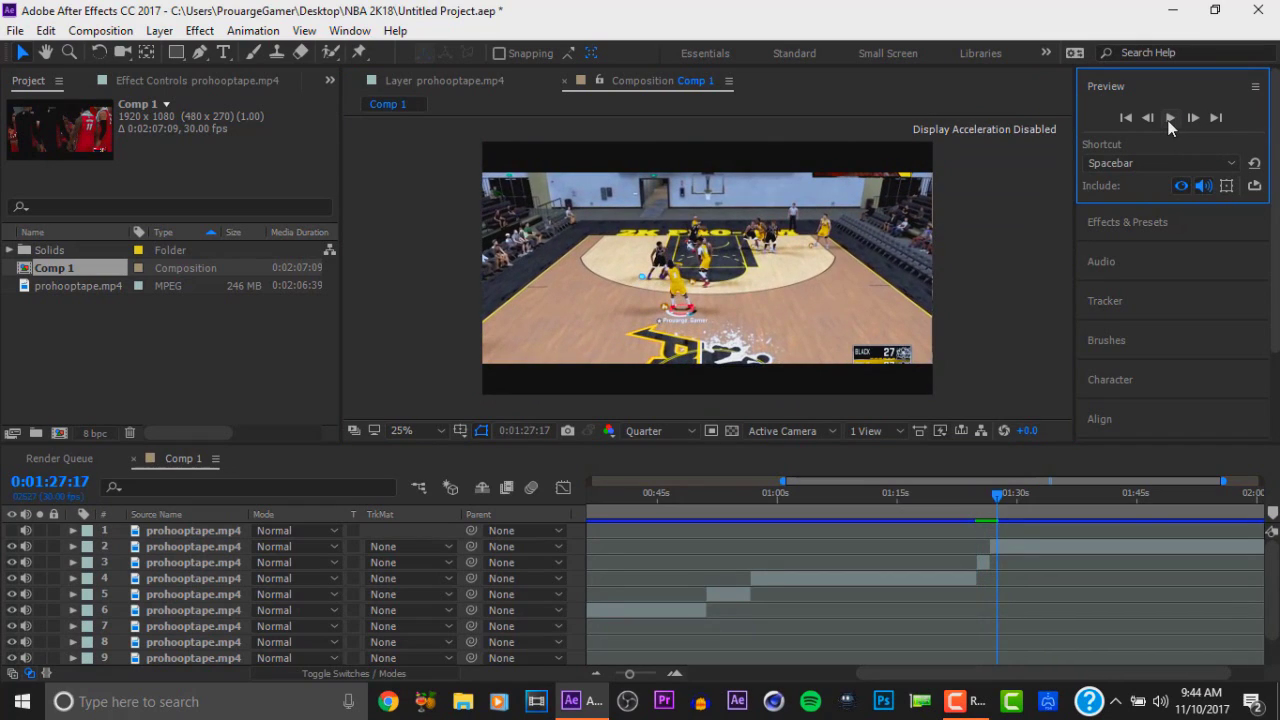
pyautogui.moveTo(998, 498); pyautogui.dragTo(987, 498)
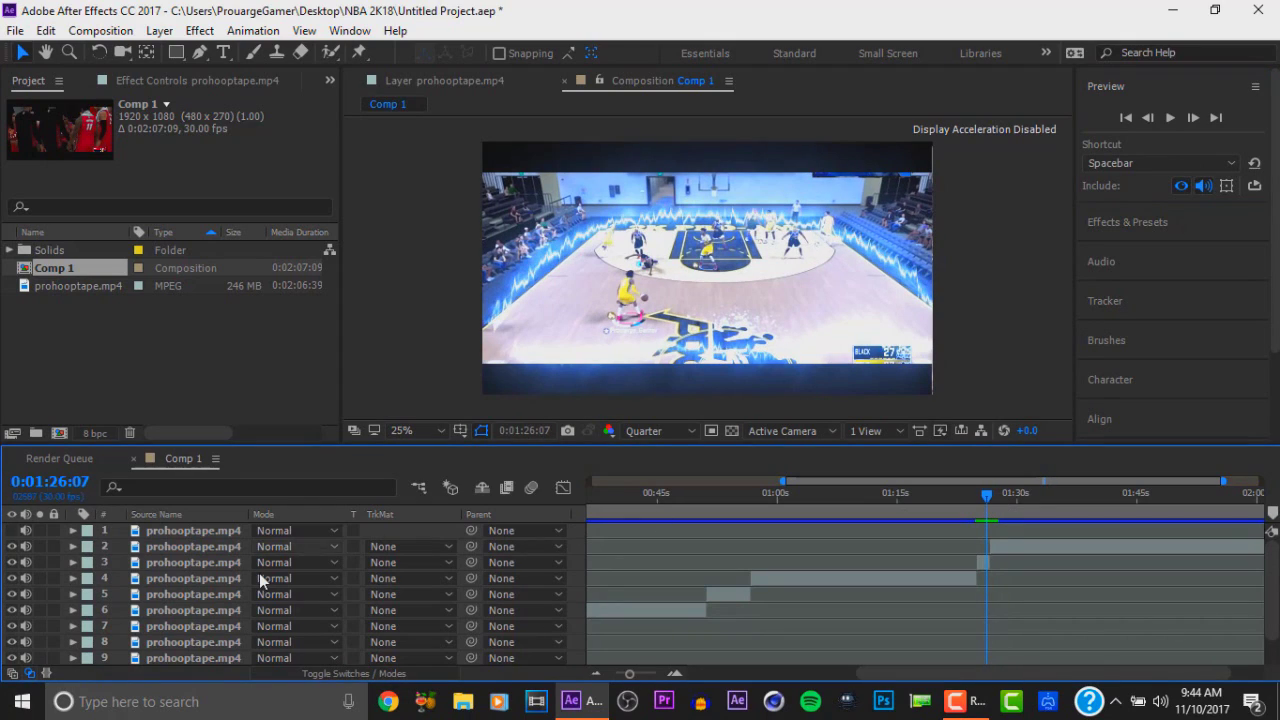
# Expand layer 3's Effects group in the timeline to reveal the Saber effect's properties.
pyautogui.click(194, 564)
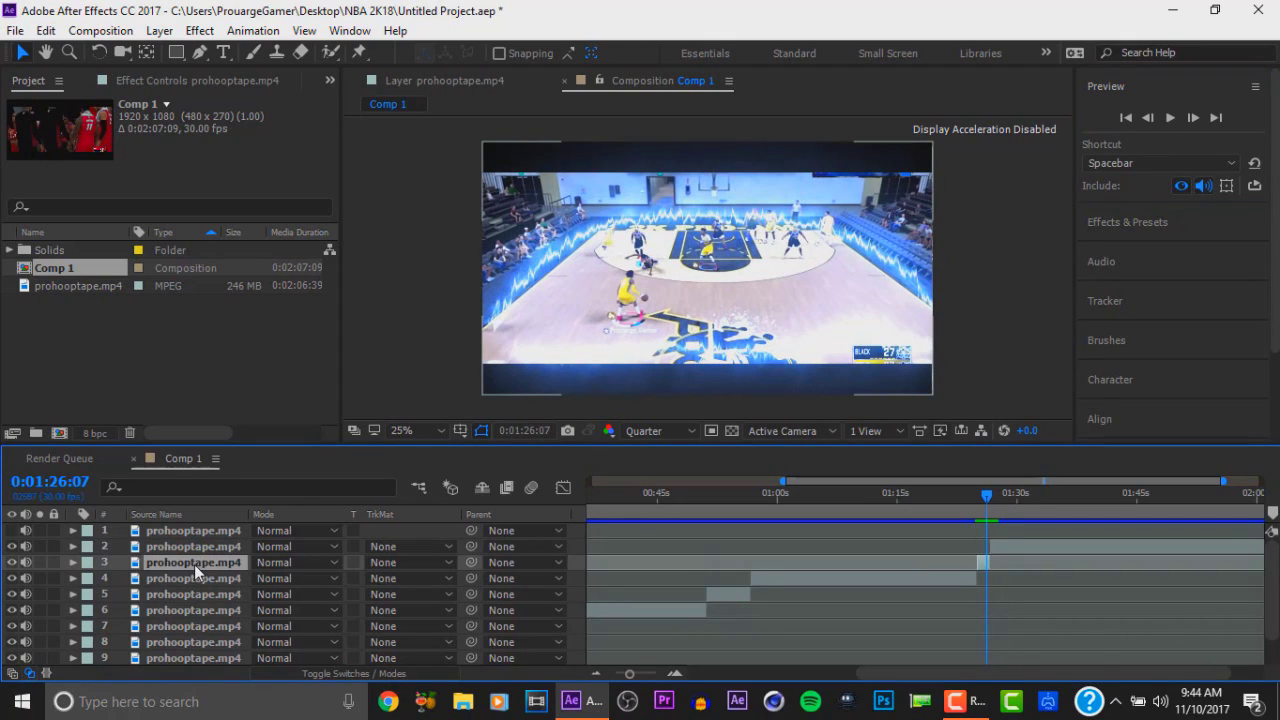
pyautogui.click(72, 563)
pyautogui.click(89, 594)
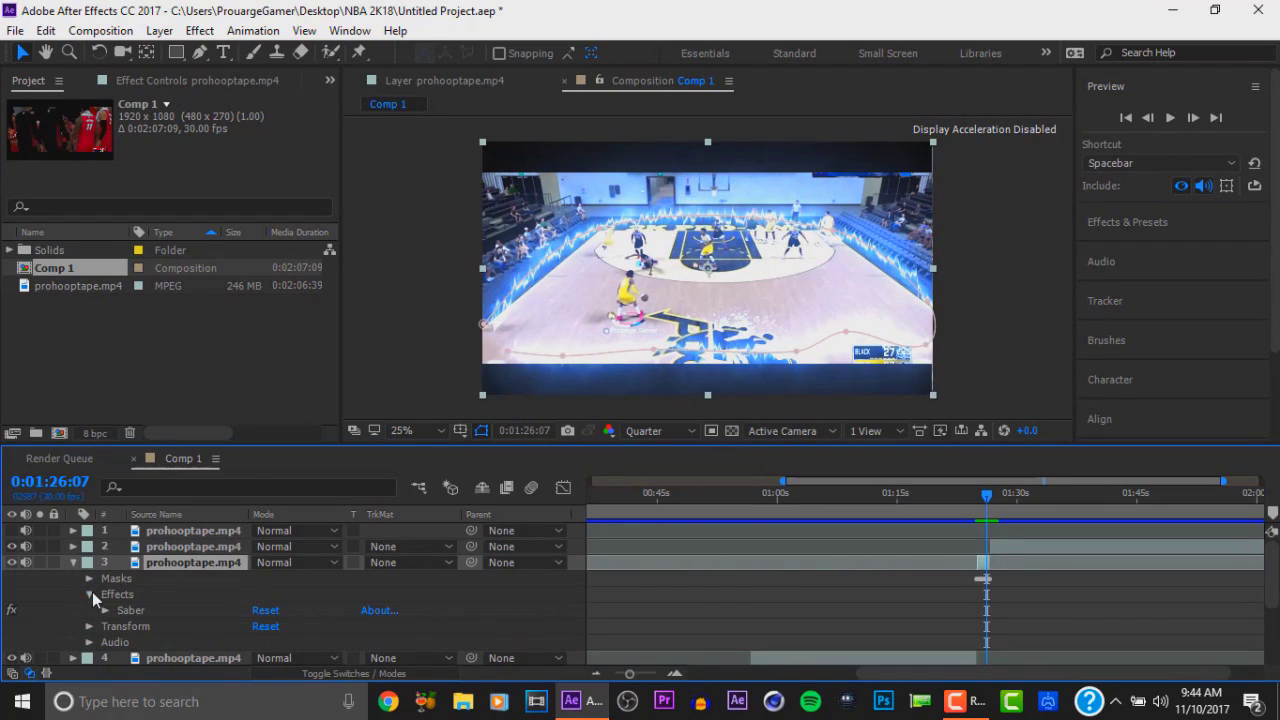
pyautogui.click(127, 612)
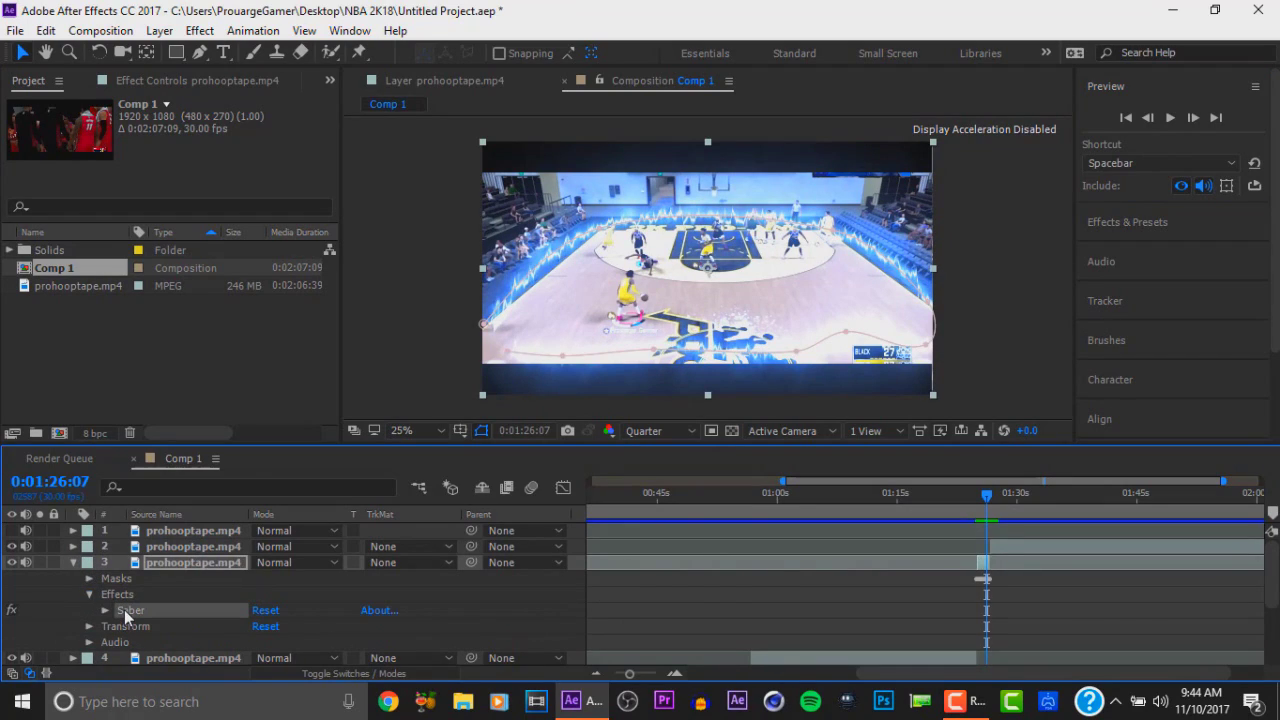
pyautogui.click(105, 610)
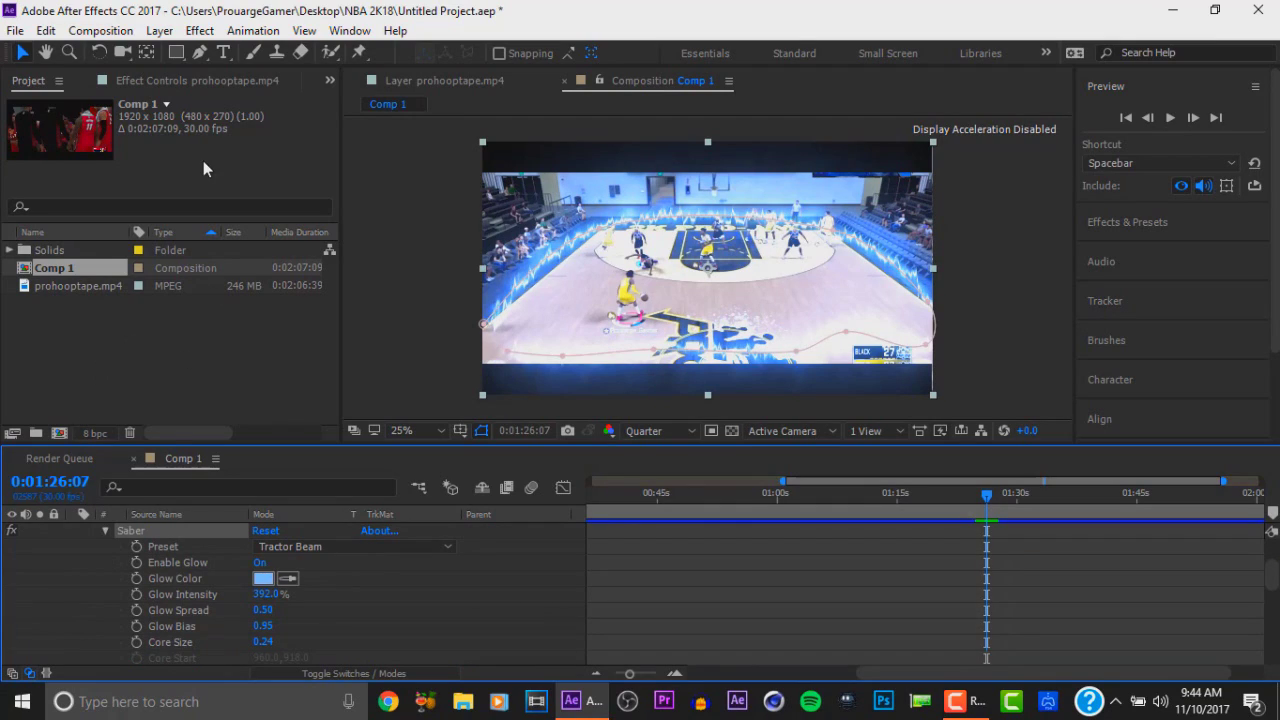
# Show Saber in Effect Controls, confirm the Tractor Beam preset, and scroll through its settings.
pyautogui.click(178, 78)
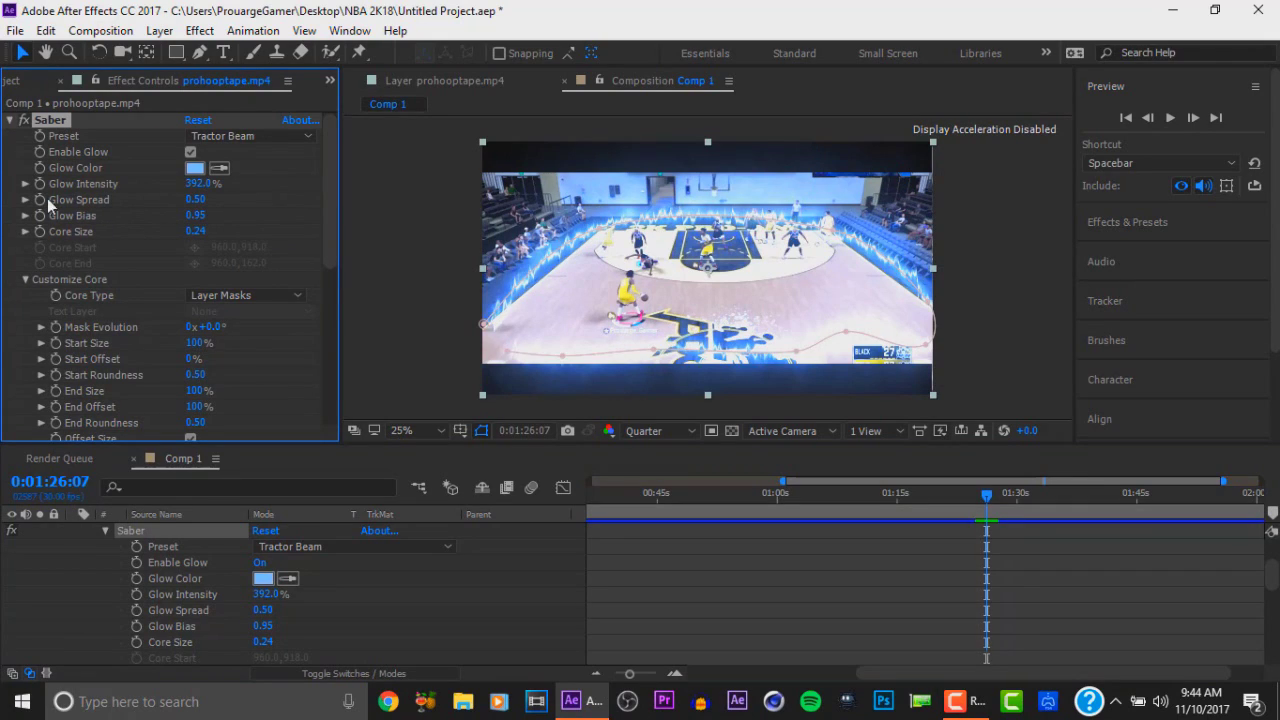
pyautogui.click(230, 135)
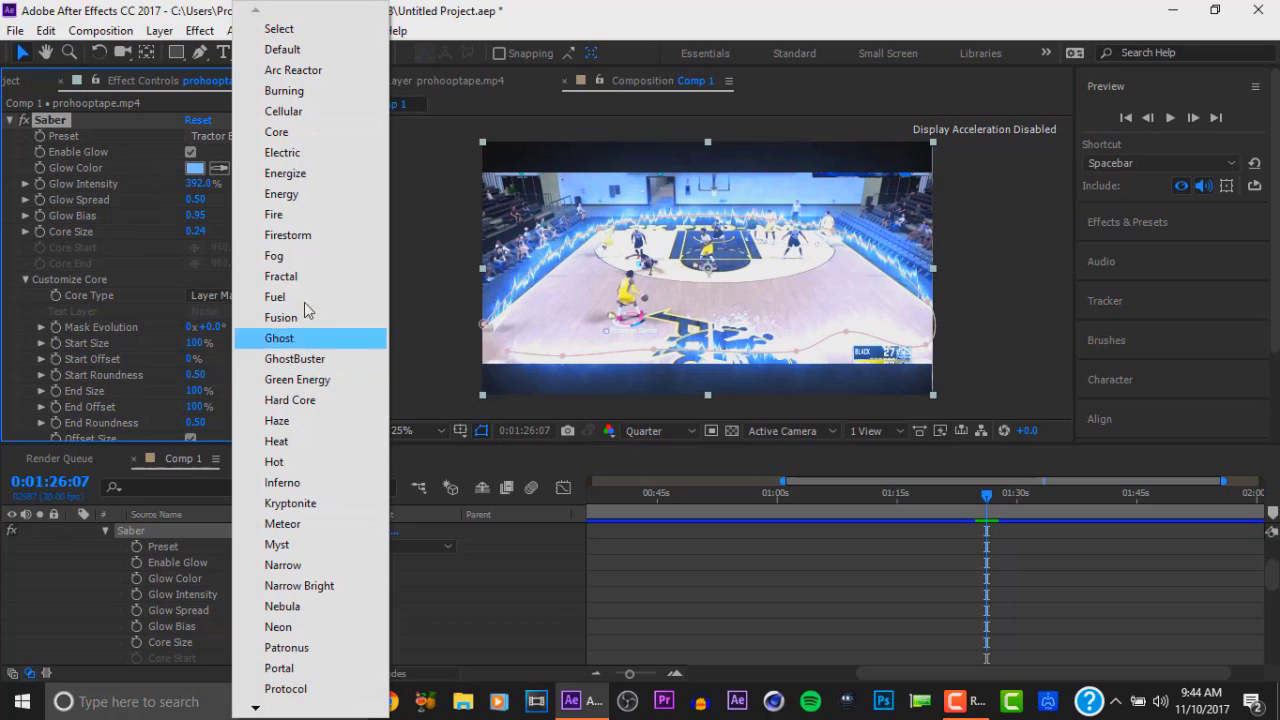
pyautogui.click(345, 196)
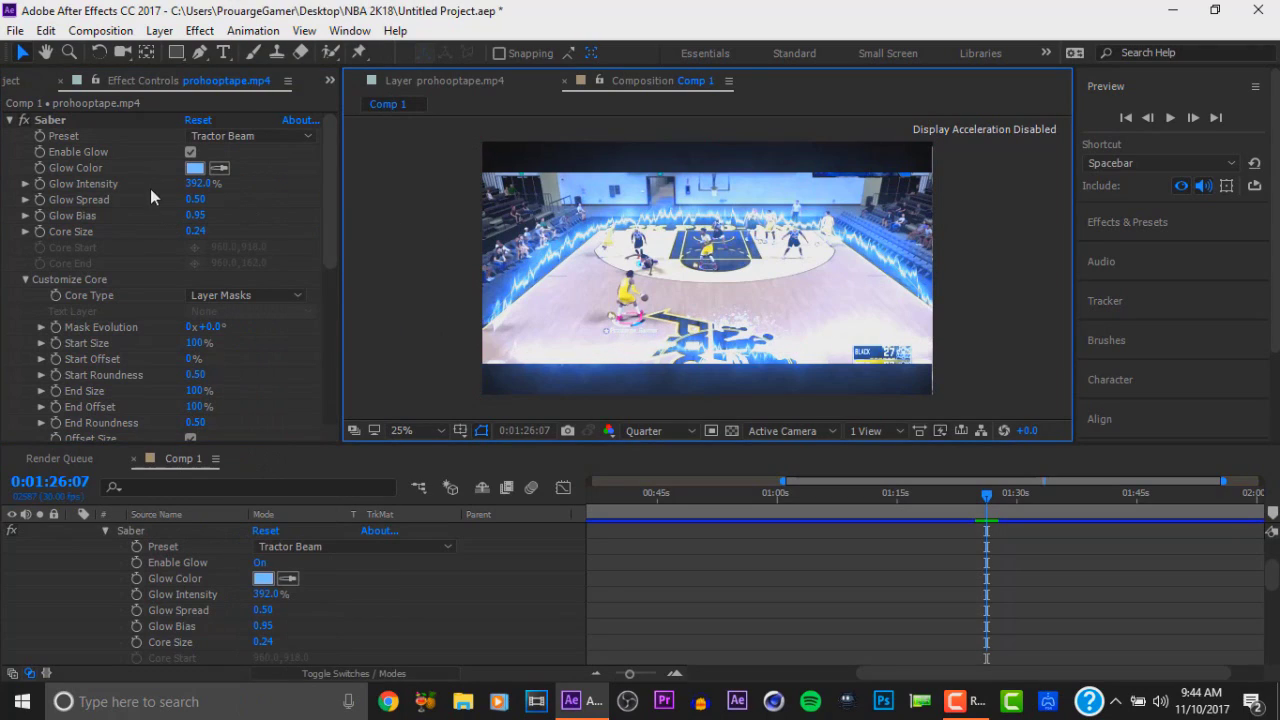
pyautogui.moveTo(332, 180); pyautogui.dragTo(331, 250)
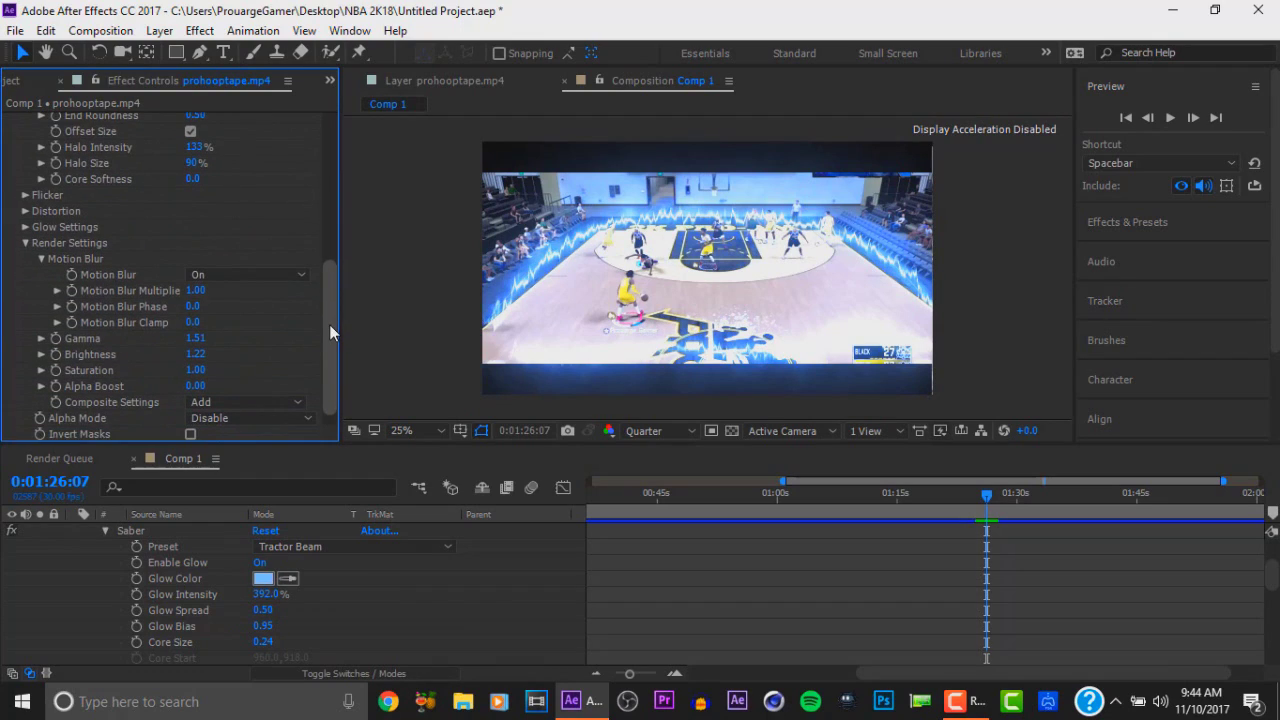
pyautogui.moveTo(330, 249); pyautogui.dragTo(333, 66)
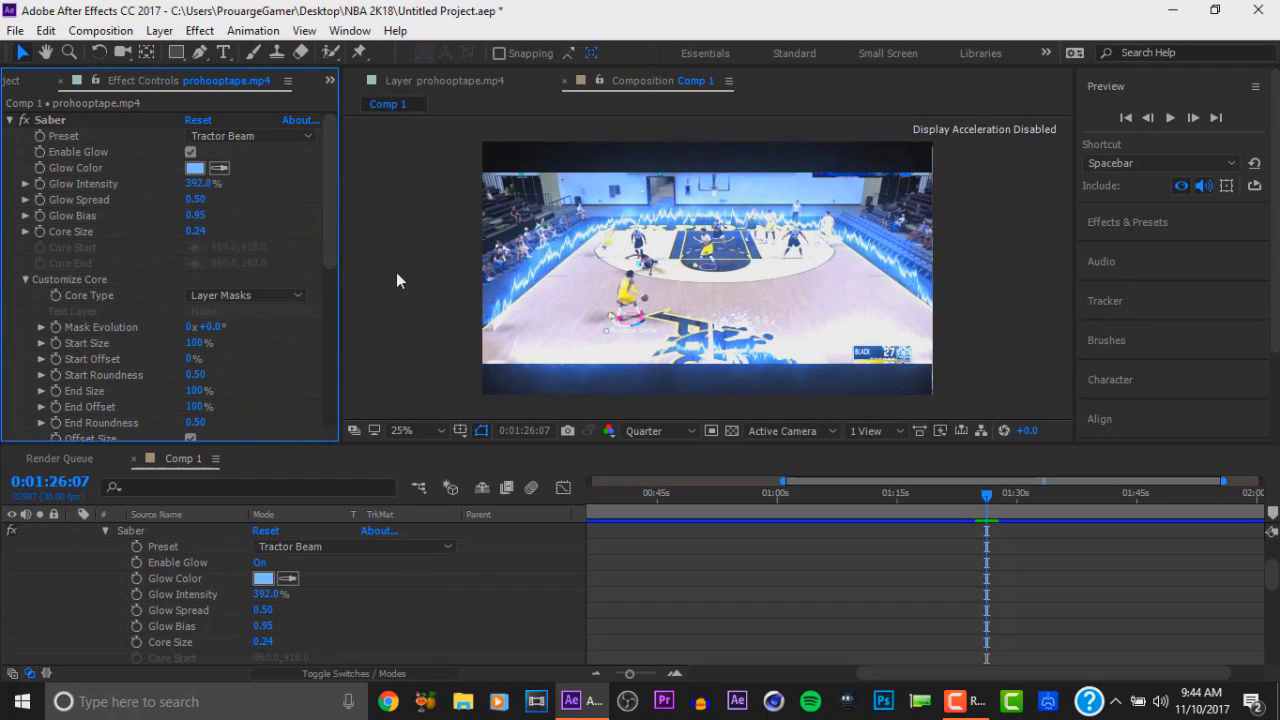